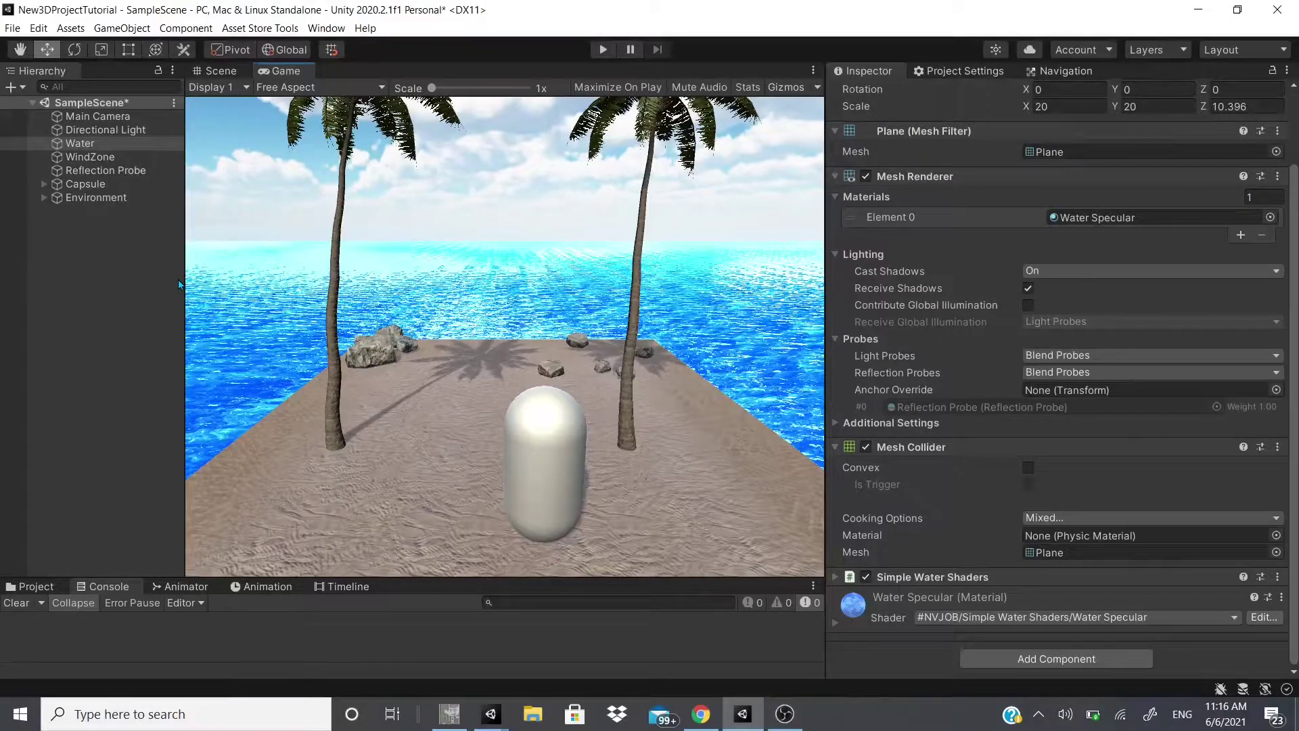
Add a physics Constant Force component to the Water object
{"action": "left_click", "coordinate": [1043, 658]}
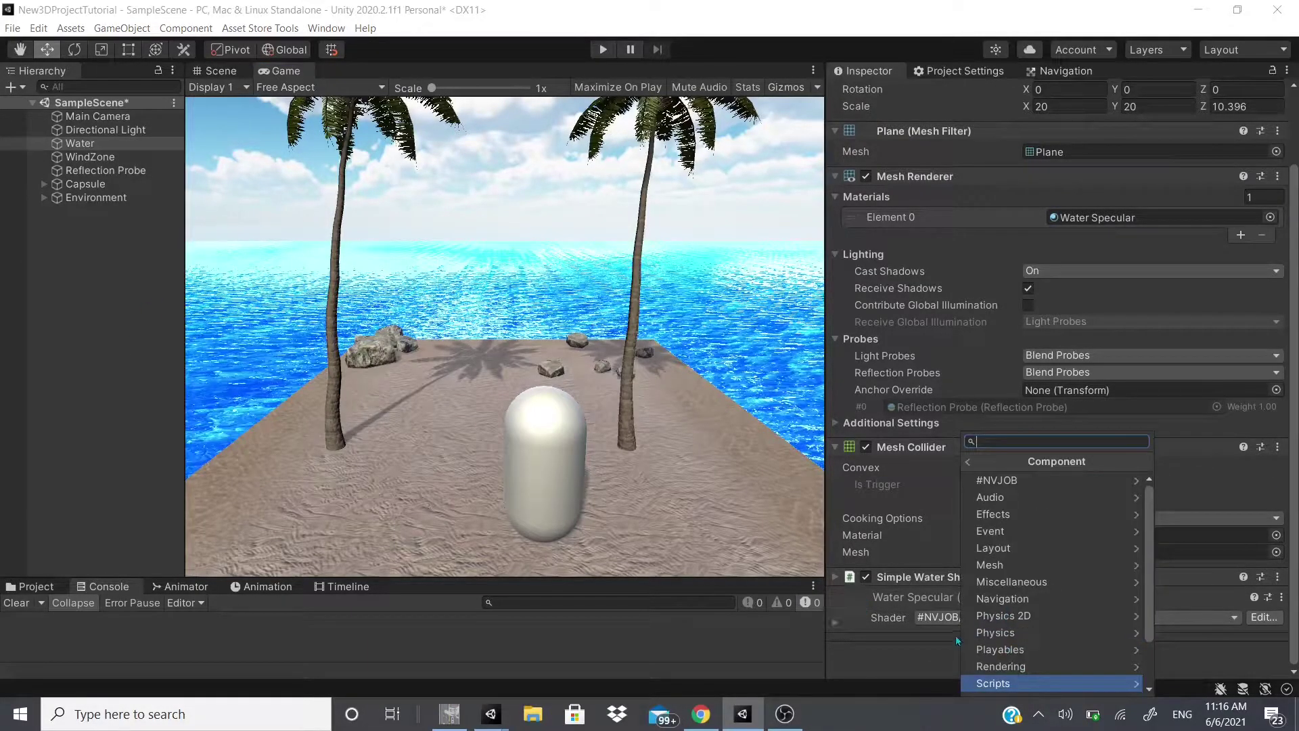
{"action": "key", "text": "Up"}
{"action": "key", "text": "Up"}
{"action": "key", "text": "Up"}
{"action": "key", "text": "Return"}
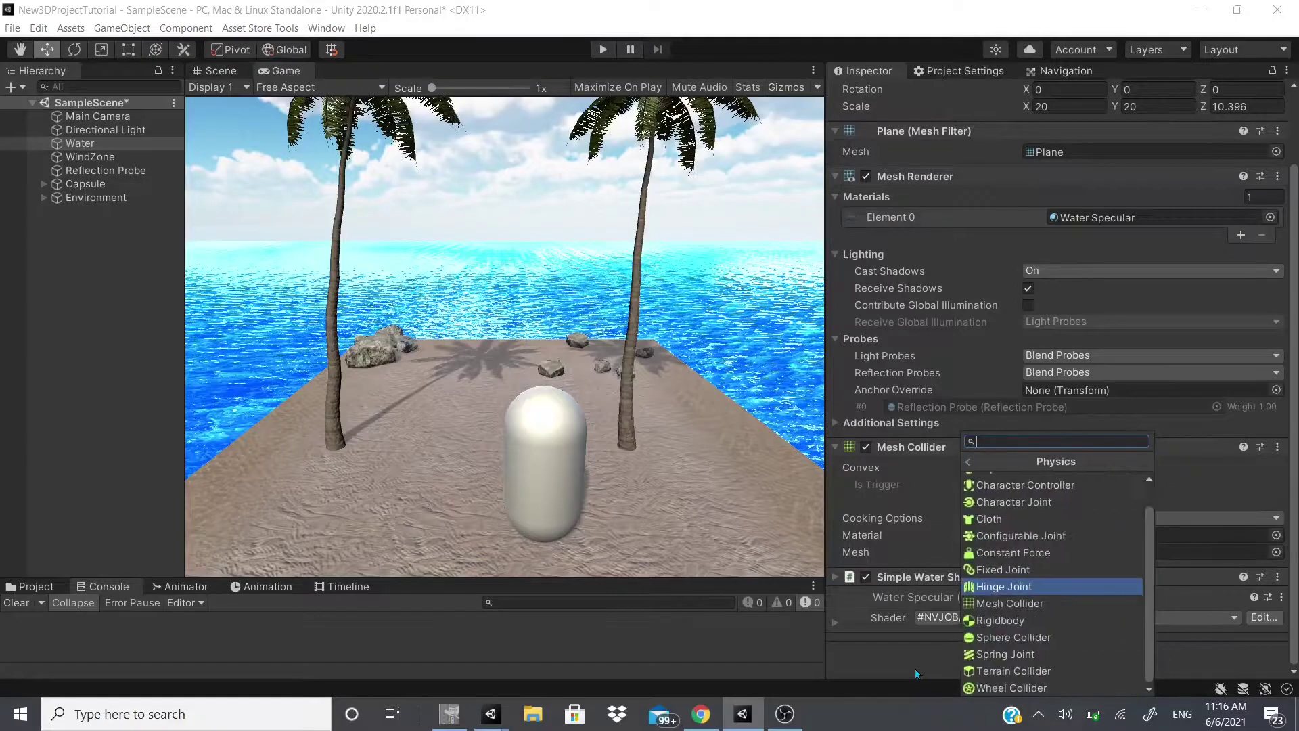
{"action": "key", "text": "Up"}
{"action": "key", "text": "Up"}
{"action": "key", "text": "Up"}
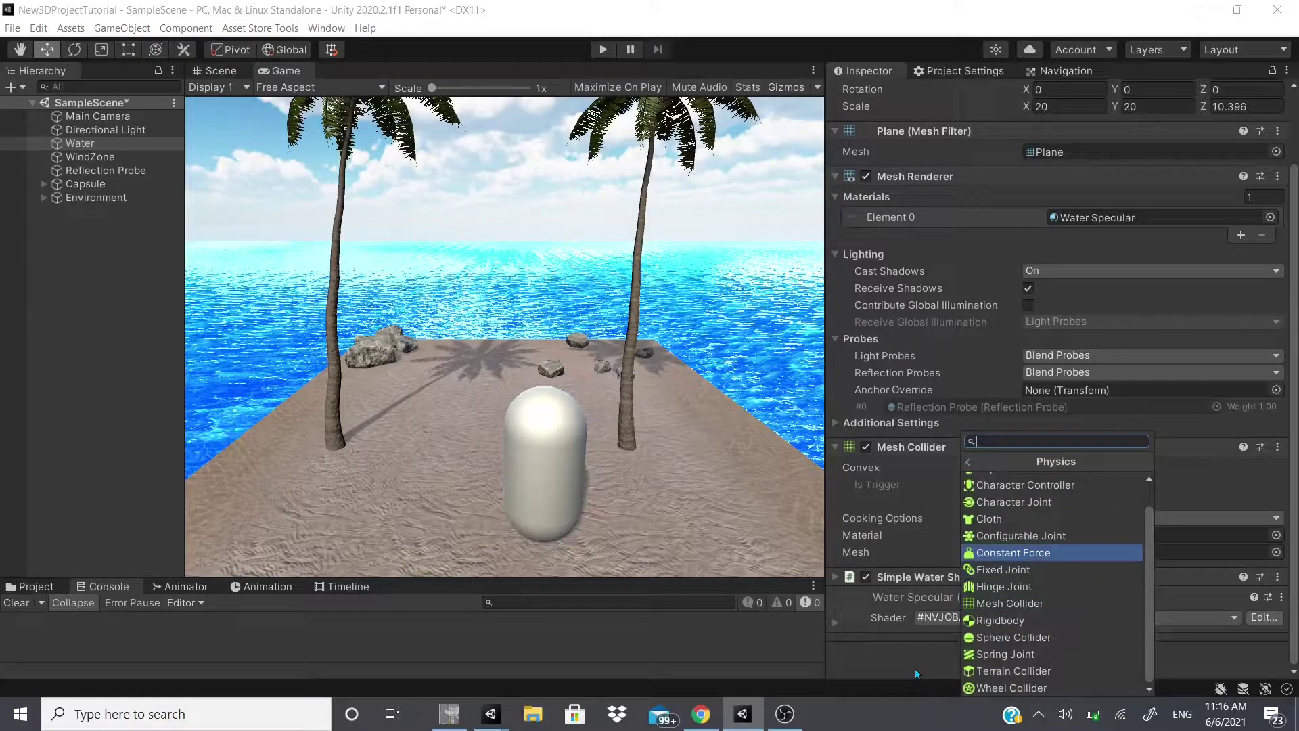
{"action": "key", "text": "Down"}
{"action": "key", "text": "Down"}
{"action": "key", "text": "Down"}
{"action": "key", "text": "Down"}
{"action": "key", "text": "Return"}
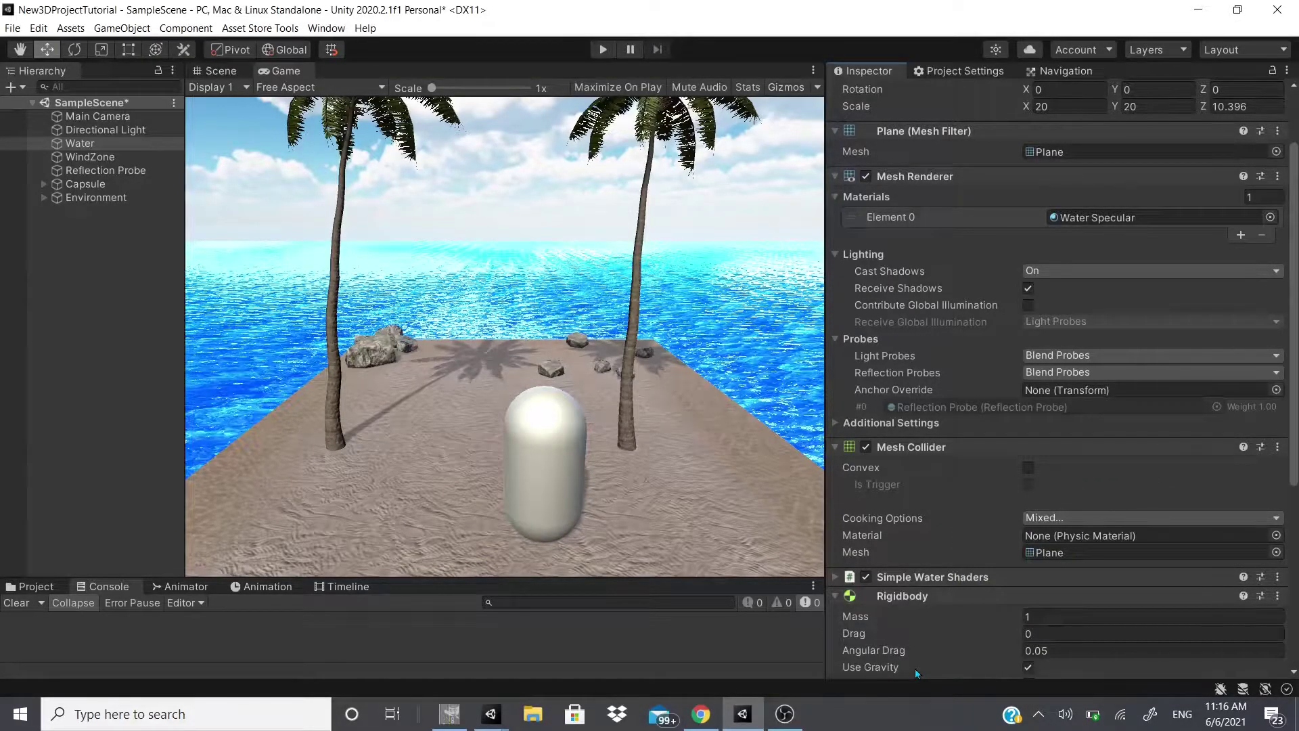
Remove the Constant Force and Rigidbody components from the Water object
{"action": "left_click", "coordinate": [1278, 596]}
{"action": "left_click", "coordinate": [1181, 471]}
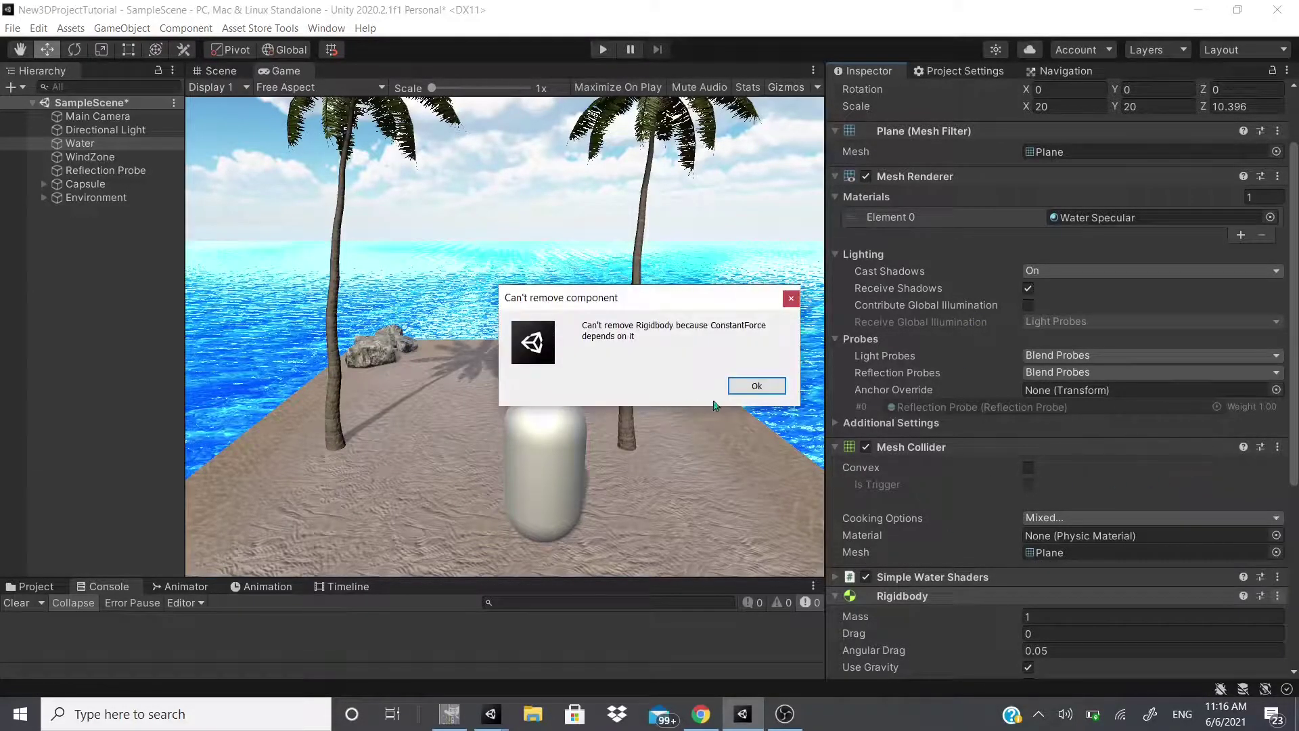
{"action": "left_click", "coordinate": [757, 386]}
{"action": "scroll", "coordinate": [1150, 473], "scroll_direction": "down", "scroll_amount": 5}
{"action": "left_click", "coordinate": [1277, 499]}
{"action": "left_click", "coordinate": [1211, 373]}
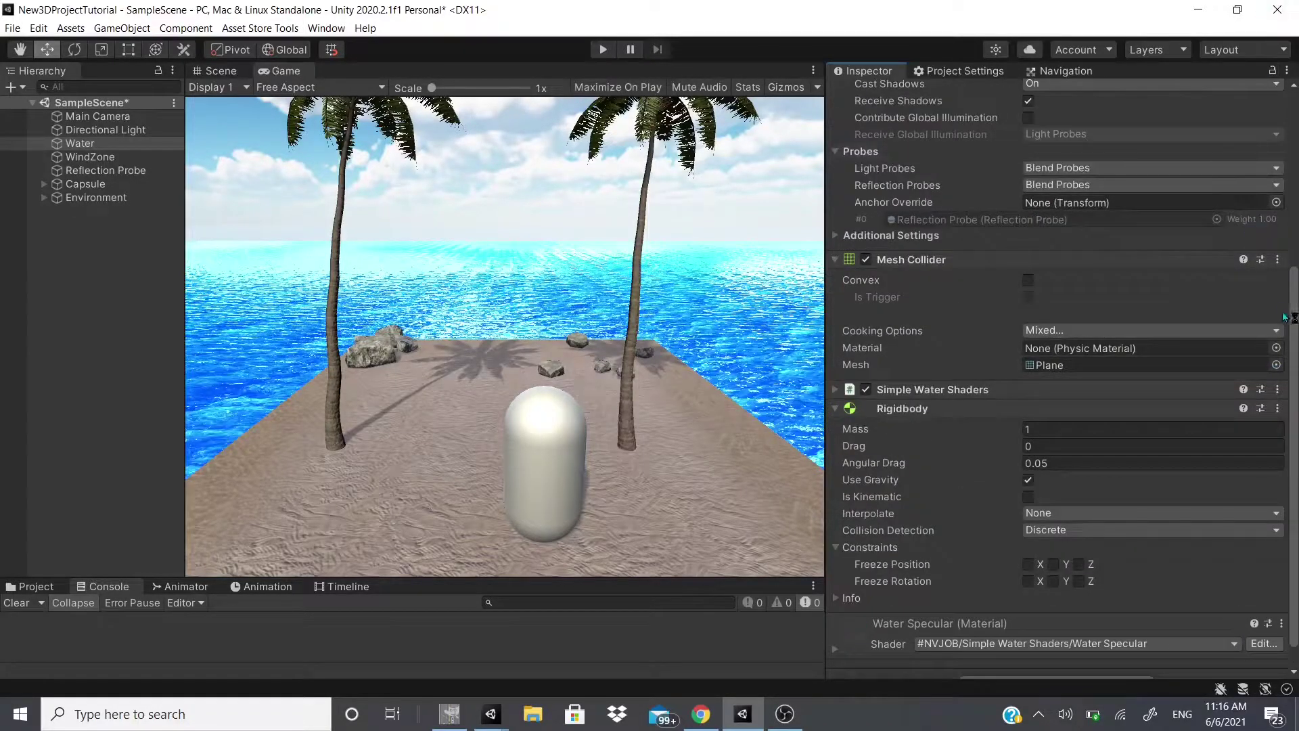
{"action": "left_click", "coordinate": [1279, 408]}
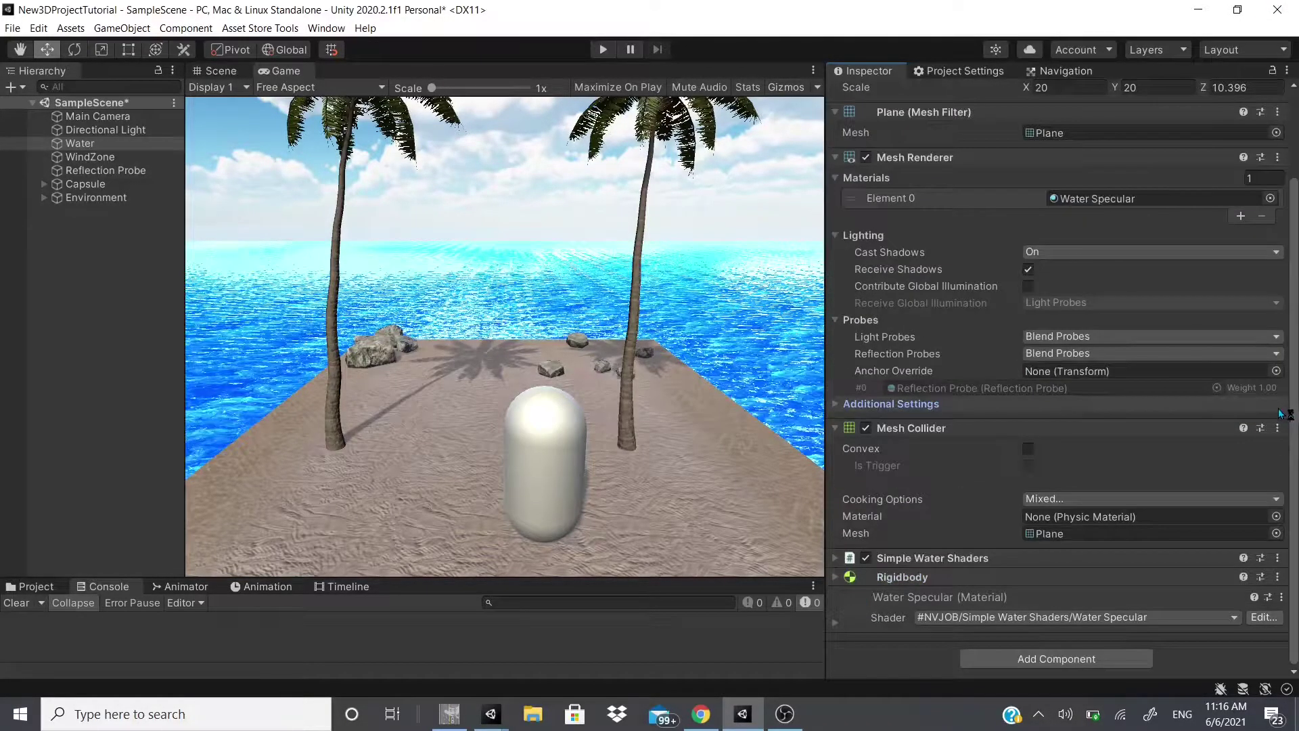
{"action": "left_click", "coordinate": [1279, 577]}
{"action": "left_click", "coordinate": [1163, 466]}
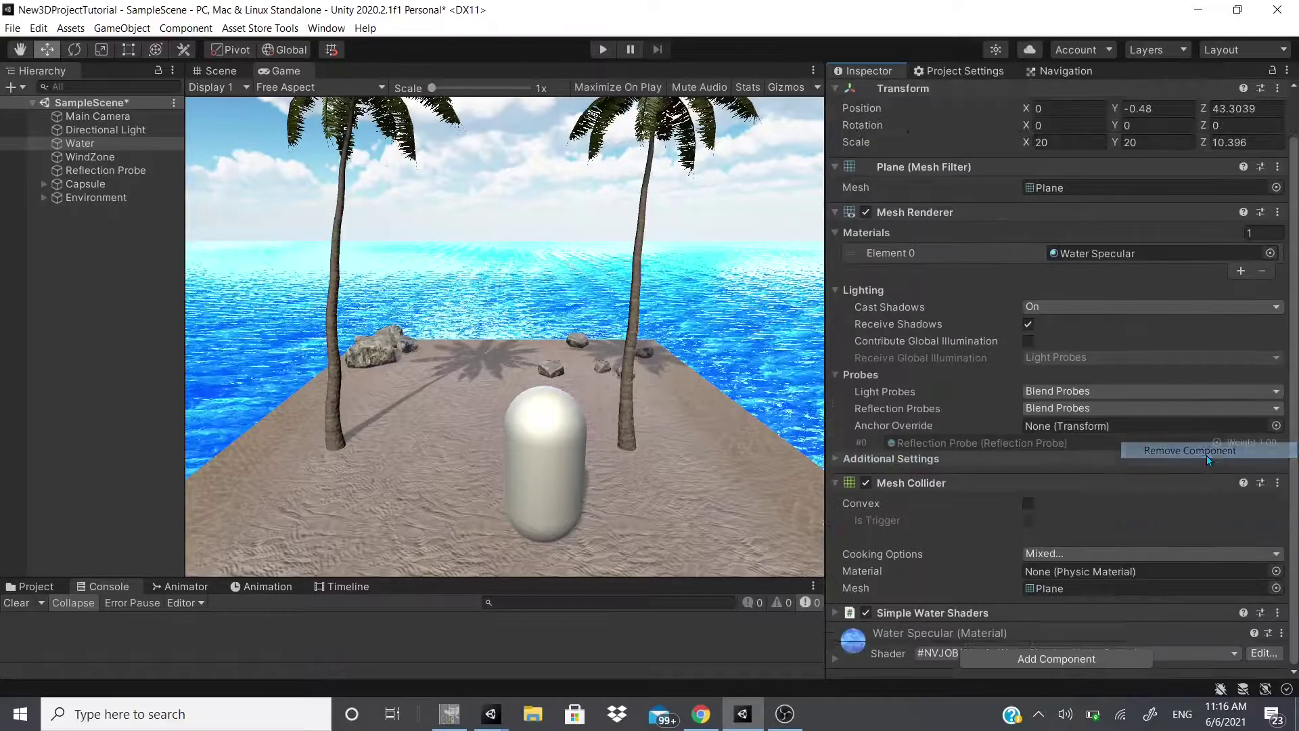
Add a physics Constant Force component to the Capsule
{"action": "left_click", "coordinate": [102, 186]}
{"action": "scroll", "coordinate": [1056, 541], "scroll_direction": "down", "scroll_amount": 10}
{"action": "left_click", "coordinate": [1028, 659]}
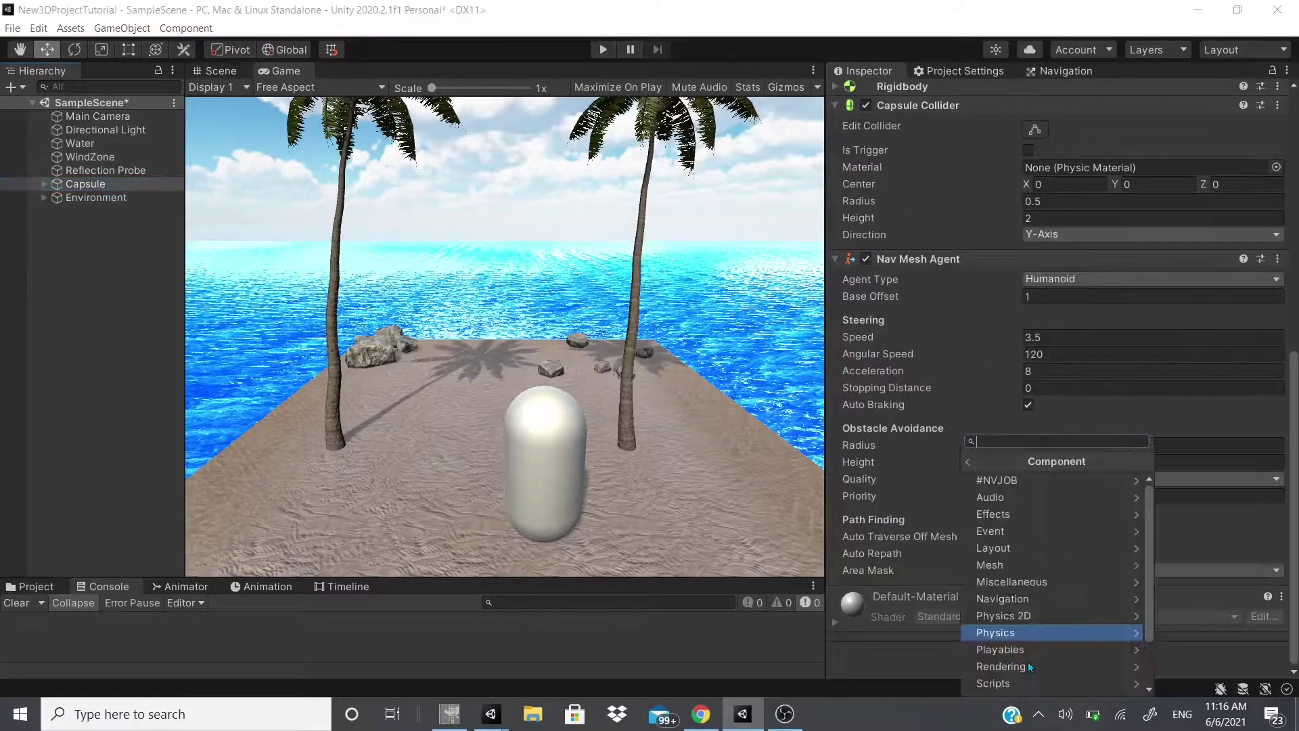
{"action": "left_click", "coordinate": [993, 651]}
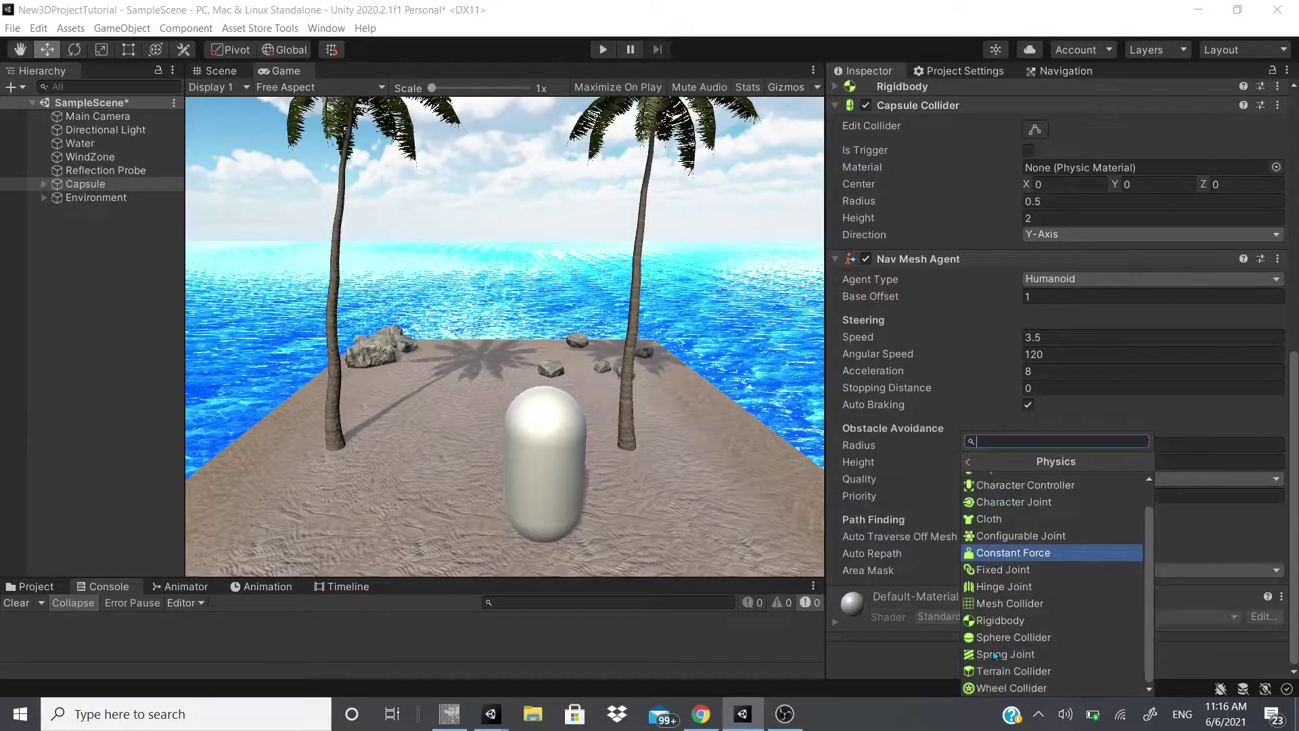
{"action": "left_click", "coordinate": [1013, 552]}
Set the Z Force of the Capsule's Constant Force to 13.29 and start play mode
{"action": "scroll", "coordinate": [880, 507], "scroll_direction": "up", "scroll_amount": 10}
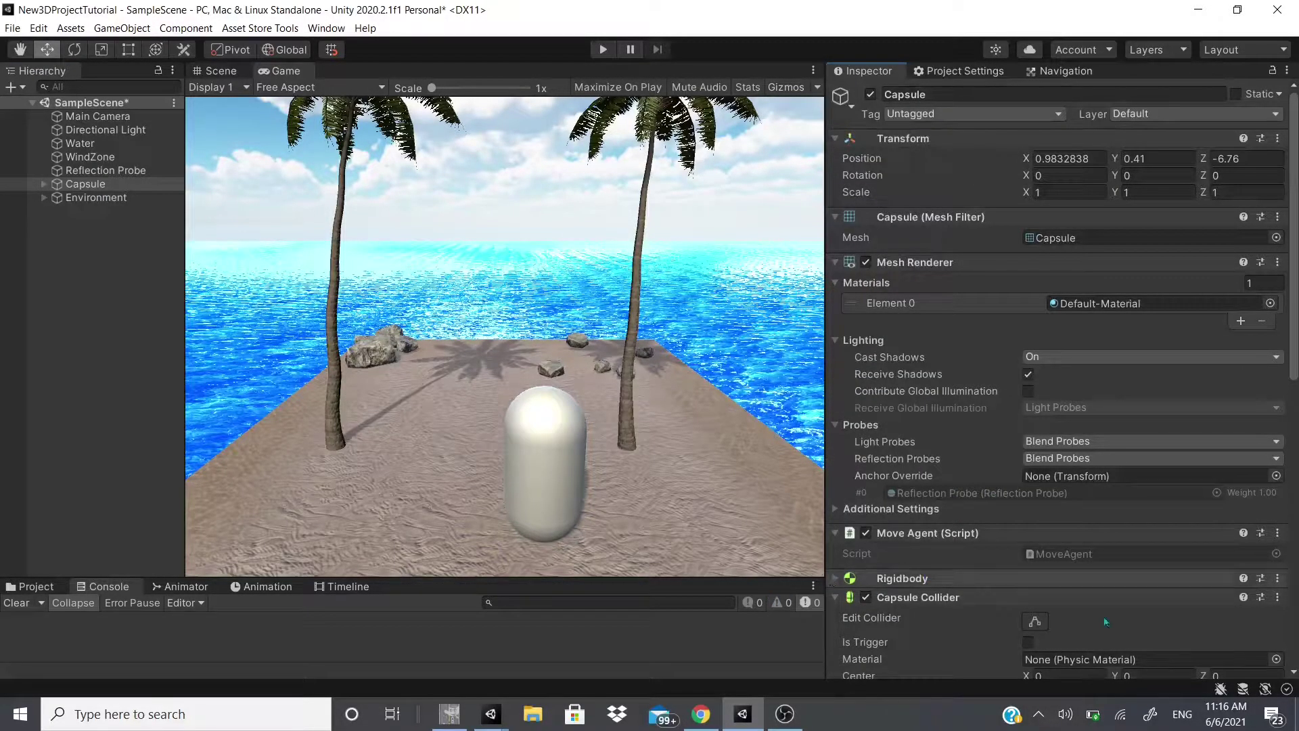
{"action": "scroll", "coordinate": [1171, 636], "scroll_direction": "down", "scroll_amount": 10}
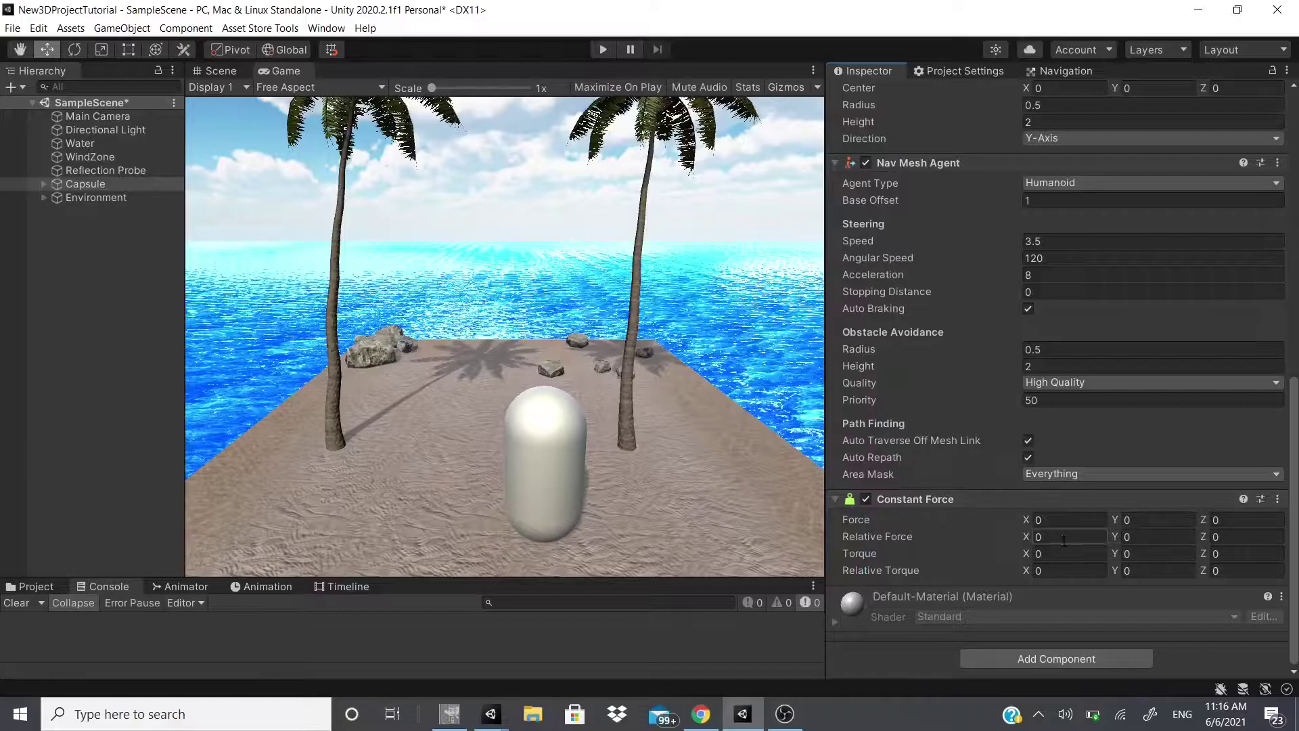
{"action": "left_click_drag", "start_coordinate": [1204, 520], "coordinate": [1208, 517]}
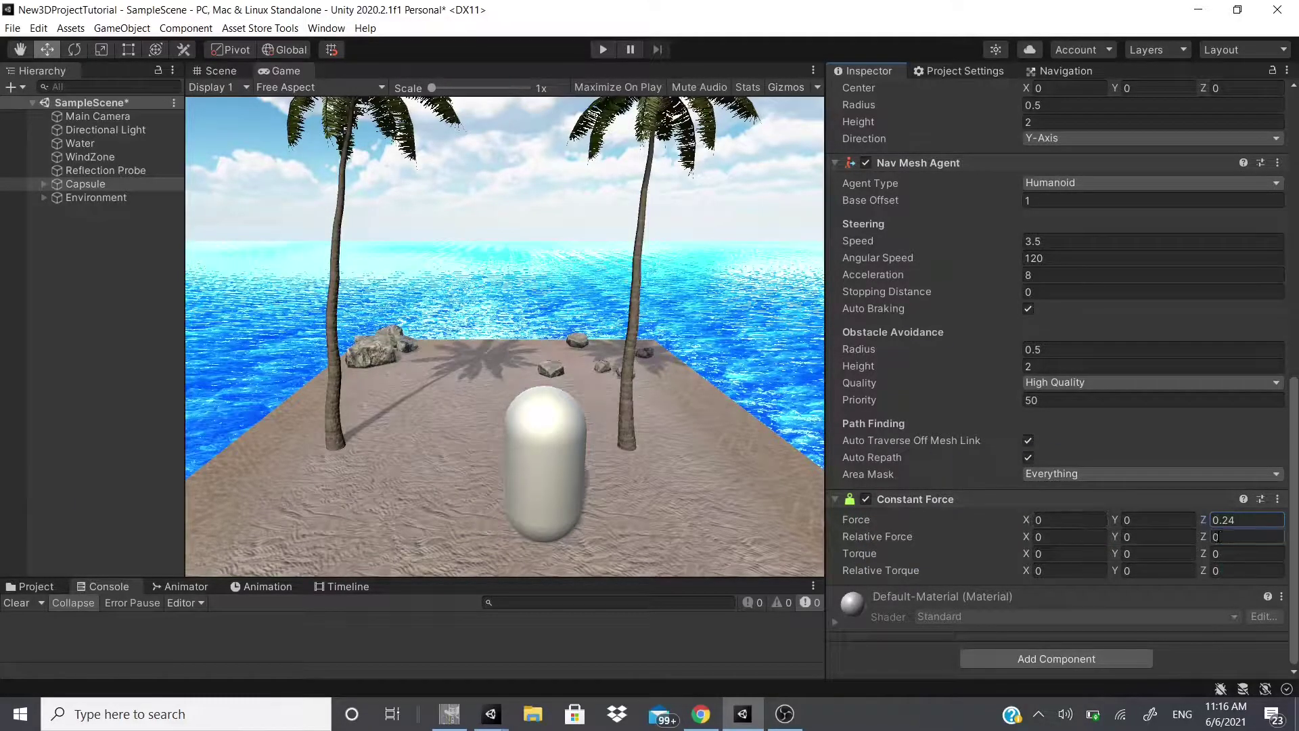
{"action": "left_click_drag", "start_coordinate": [1204, 520], "coordinate": [417, 446]}
{"action": "left_click", "coordinate": [603, 49]}
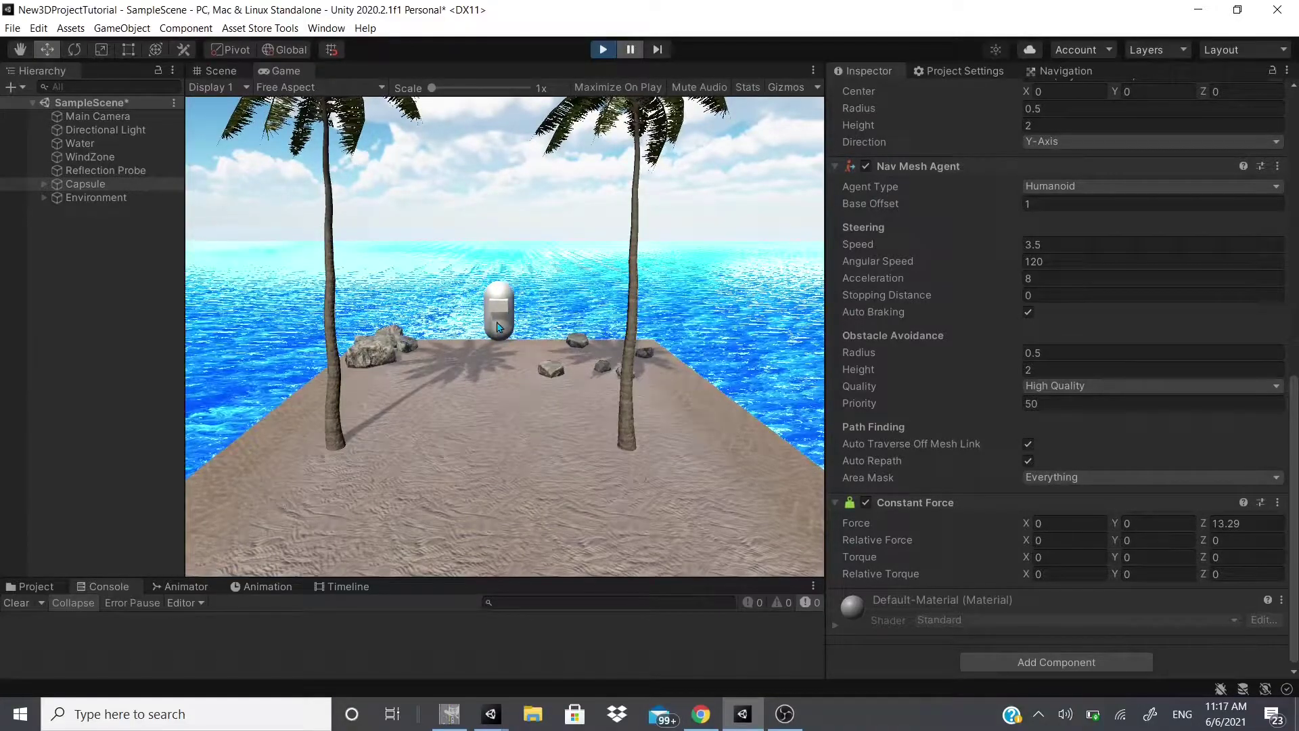
Set the Constant Force's Z Relative Force to 15 while the game is running
{"action": "left_click", "coordinate": [1231, 524]}
{"action": "left_click", "coordinate": [1240, 540]}
{"action": "type", "text": "1"}
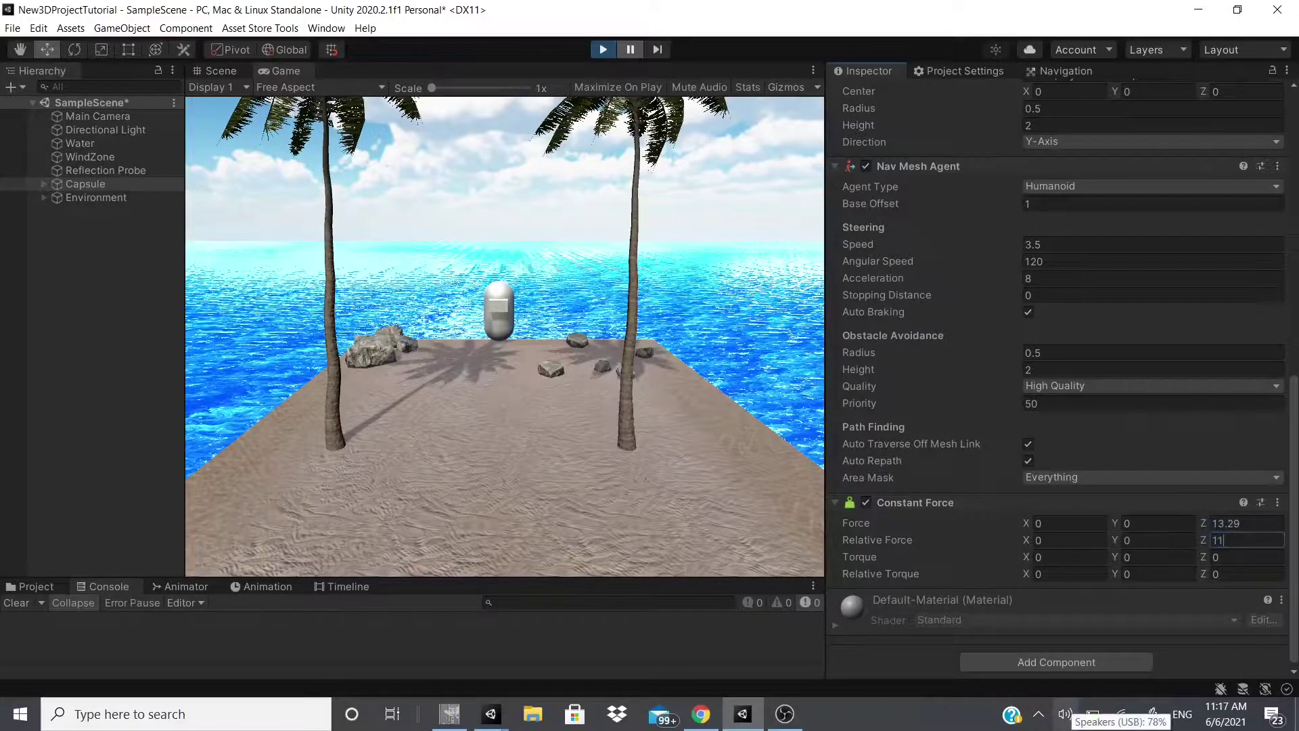
{"action": "type", "text": "5"}
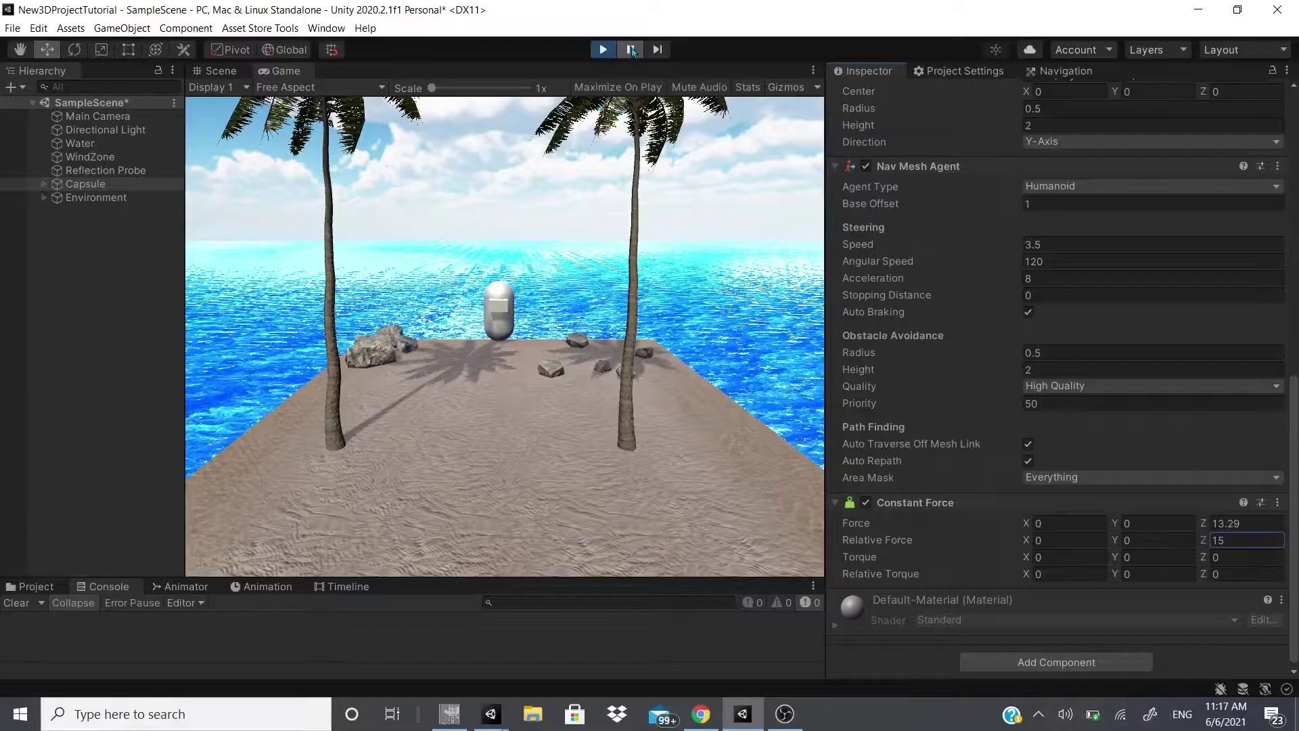
{"action": "key", "text": "Return"}
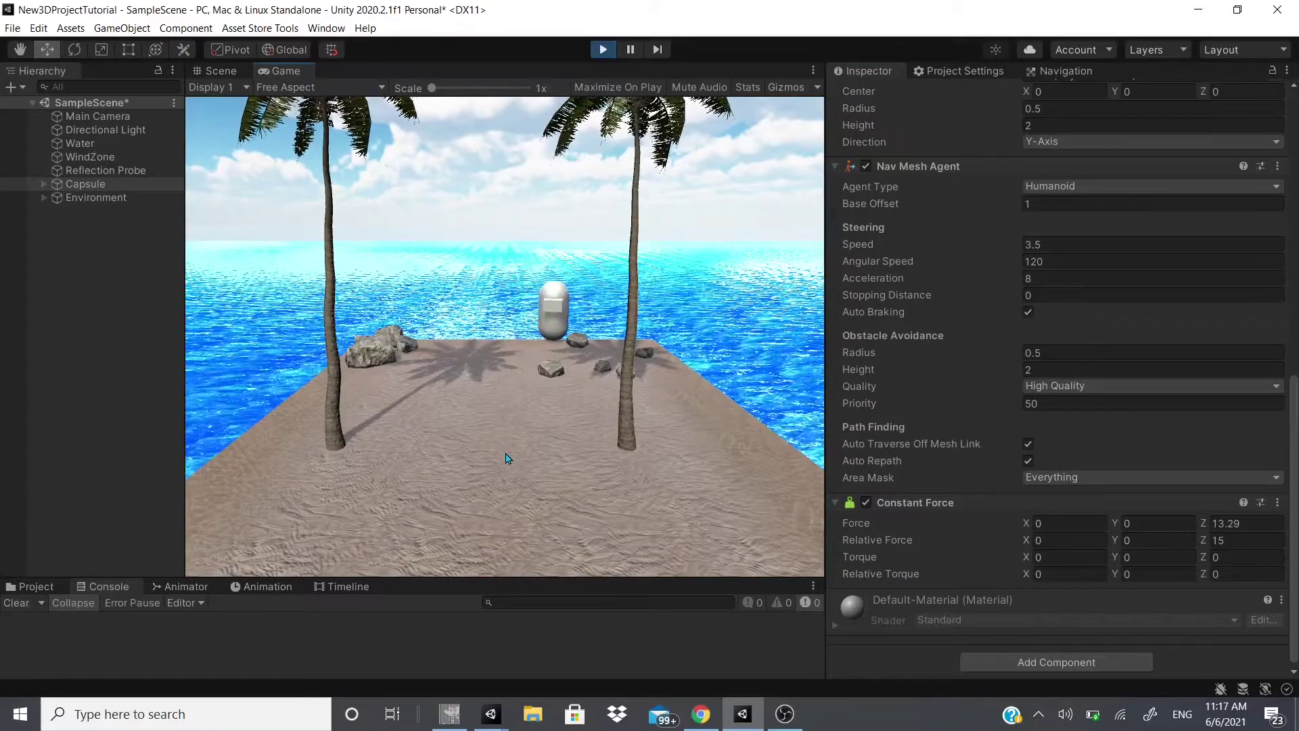
Set the Constant Force's Z Torque to 15 during play mode and stop the game
{"action": "left_click", "coordinate": [1239, 557]}
{"action": "type", "text": "15"}
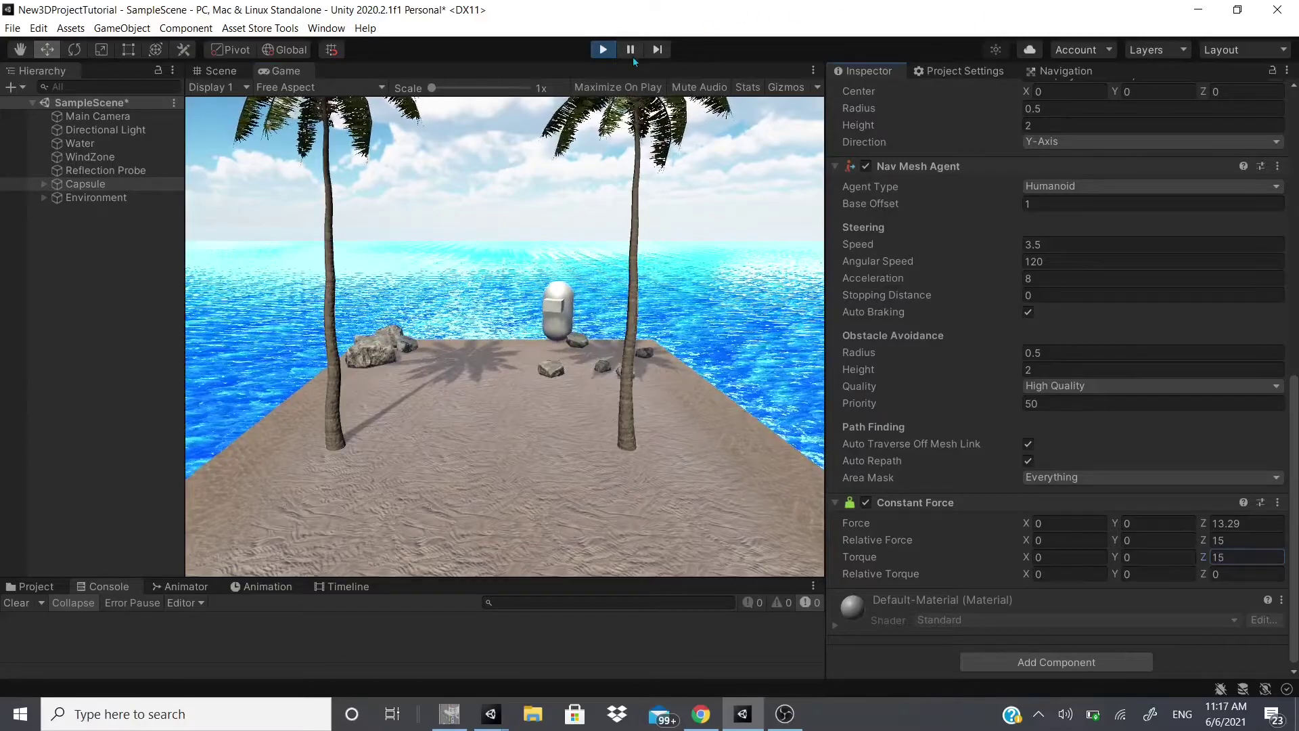
{"action": "left_click", "coordinate": [603, 49]}
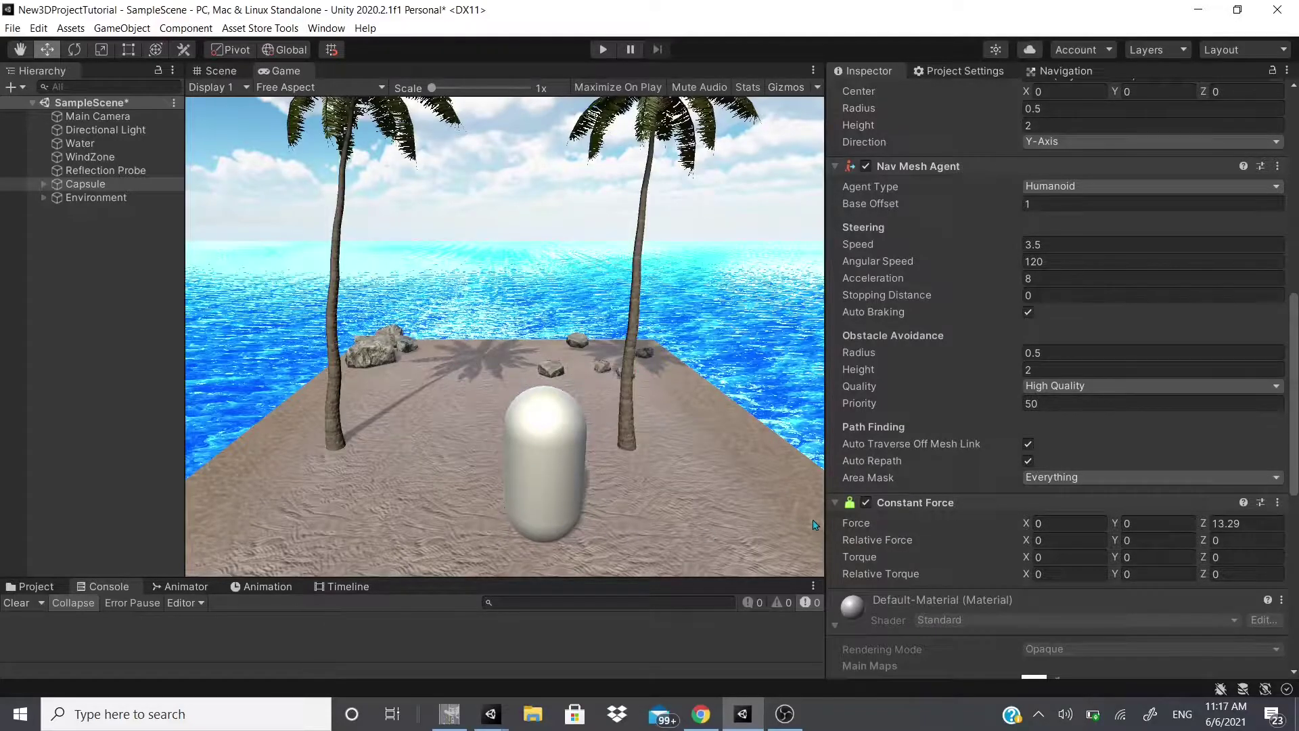
Examine the baked NavMesh area on the island in the Scene view with the Navigation bake settings shown
{"action": "left_click", "coordinate": [1067, 73]}
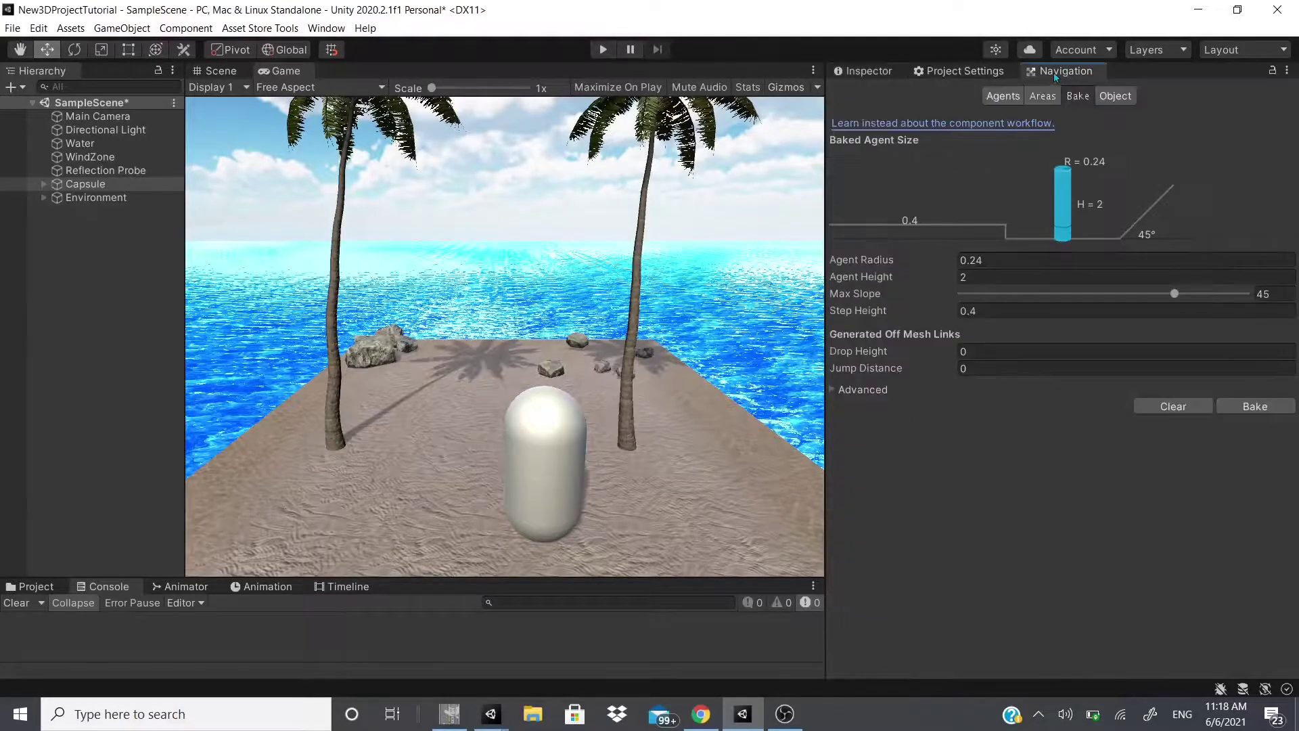
{"action": "left_click", "coordinate": [217, 72]}
{"action": "scroll", "coordinate": [651, 393], "scroll_direction": "down", "scroll_amount": 4}
{"action": "middle_click_drag", "start_coordinate": [651, 394], "coordinate": [670, 501]}
{"action": "middle_click_drag", "start_coordinate": [667, 325], "coordinate": [442, 366]}
{"action": "scroll", "coordinate": [349, 368], "scroll_direction": "up", "scroll_amount": 4}
{"action": "scroll", "coordinate": [442, 366], "scroll_direction": "down", "scroll_amount": 1}
{"action": "scroll", "coordinate": [491, 387], "scroll_direction": "down", "scroll_amount": 5}
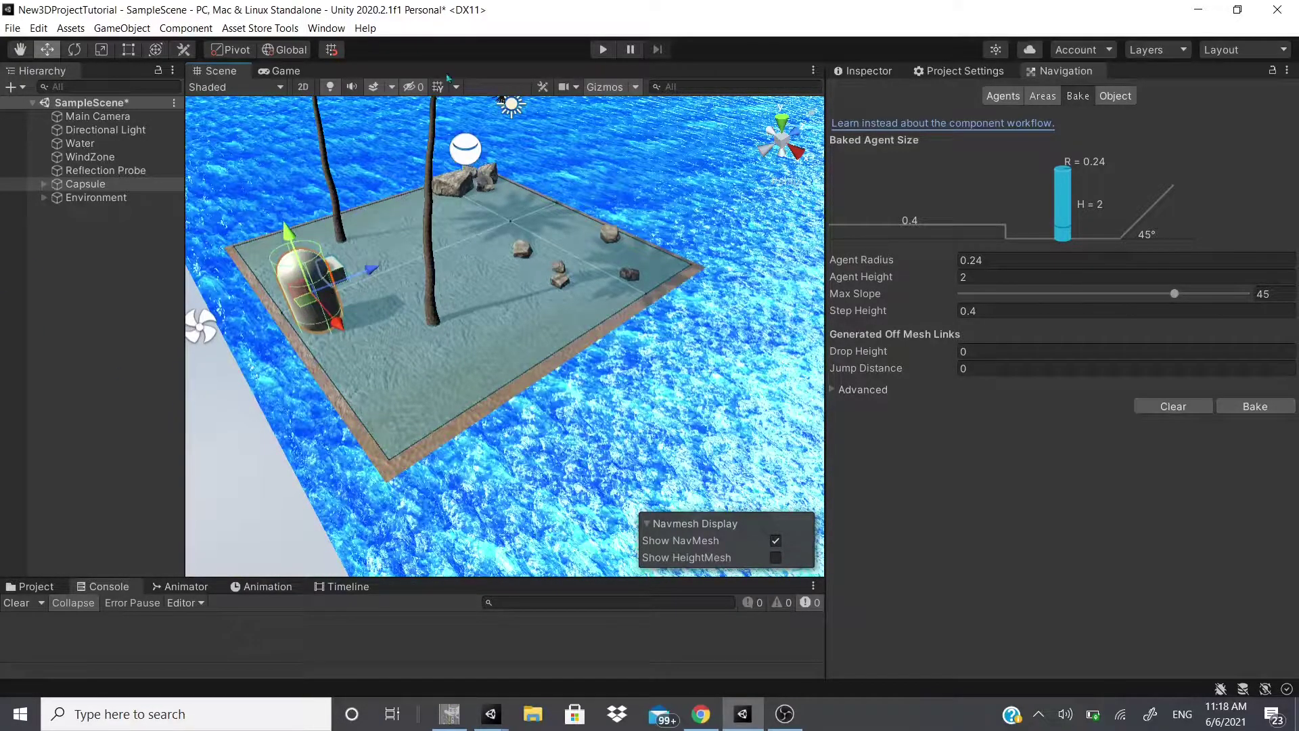
Back in the Game view, set the Capsule's Constant Force to Z Force 0 and Z Relative Force 15
{"action": "left_click", "coordinate": [264, 71]}
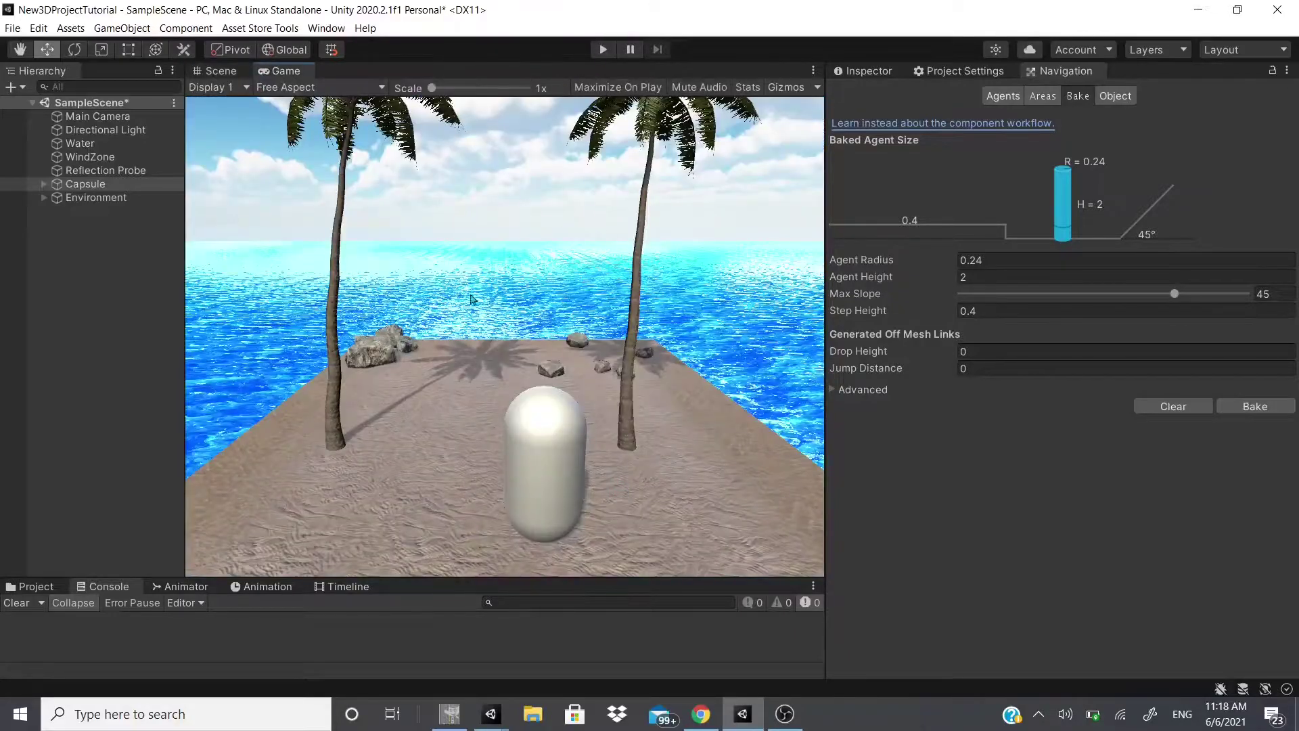
{"action": "left_click", "coordinate": [85, 184]}
{"action": "left_click", "coordinate": [869, 71]}
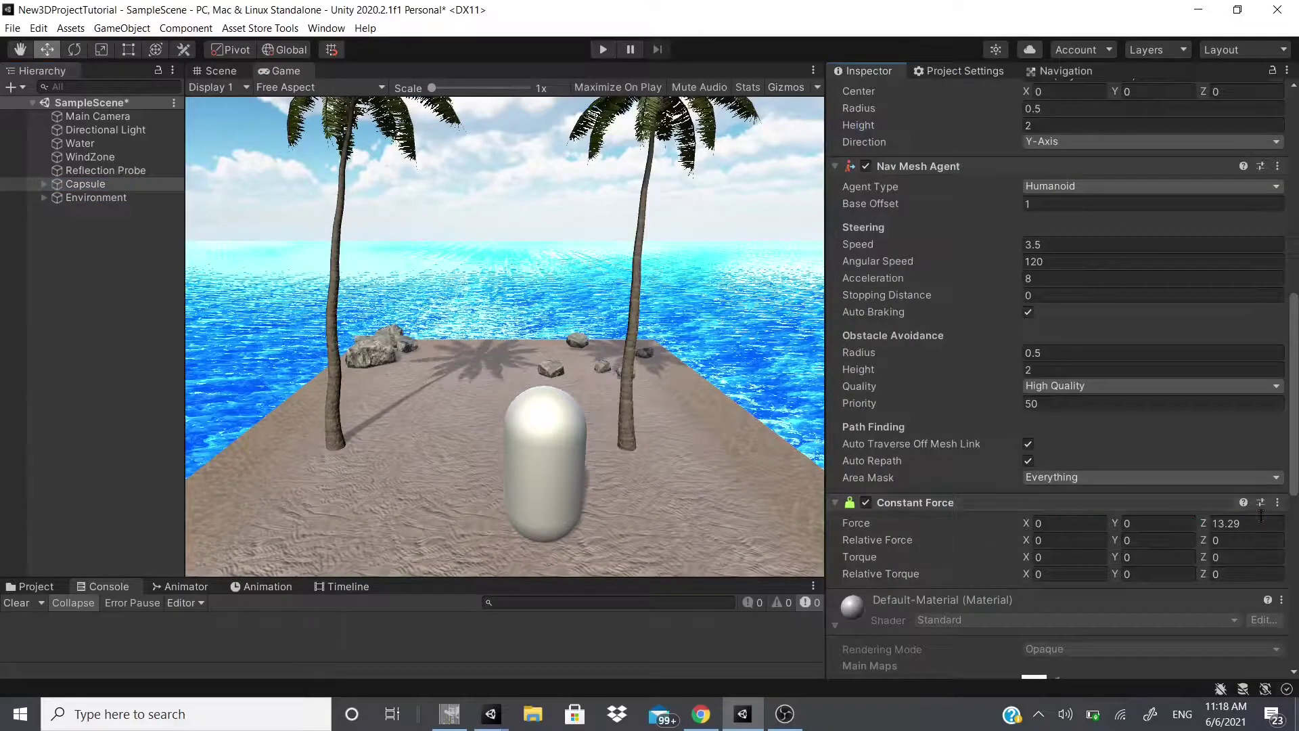
{"action": "left_click", "coordinate": [1245, 523]}
{"action": "type", "text": "0"}
{"action": "left_click", "coordinate": [1246, 540]}
{"action": "type", "text": "15"}
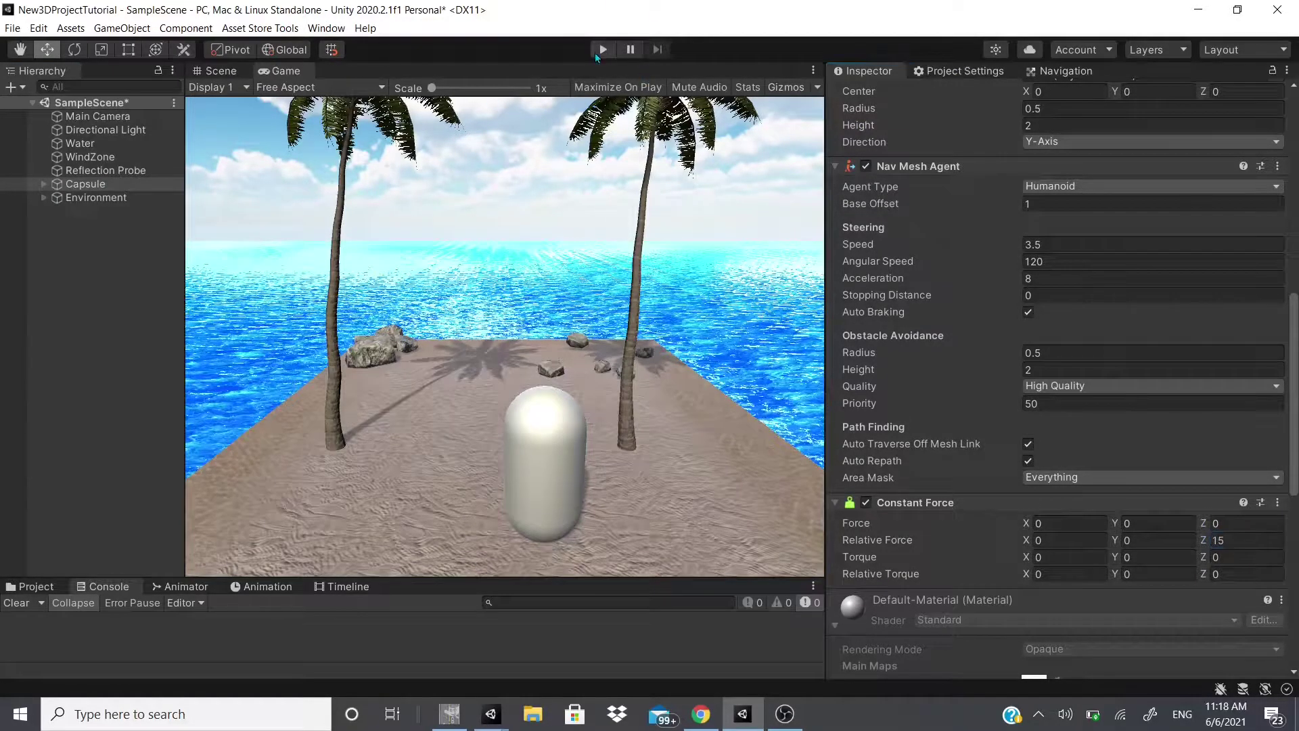
Run the game to test the Capsule's relative force, and stop it
{"action": "left_click", "coordinate": [603, 49]}
{"action": "mouse_move", "coordinate": [449, 714]}
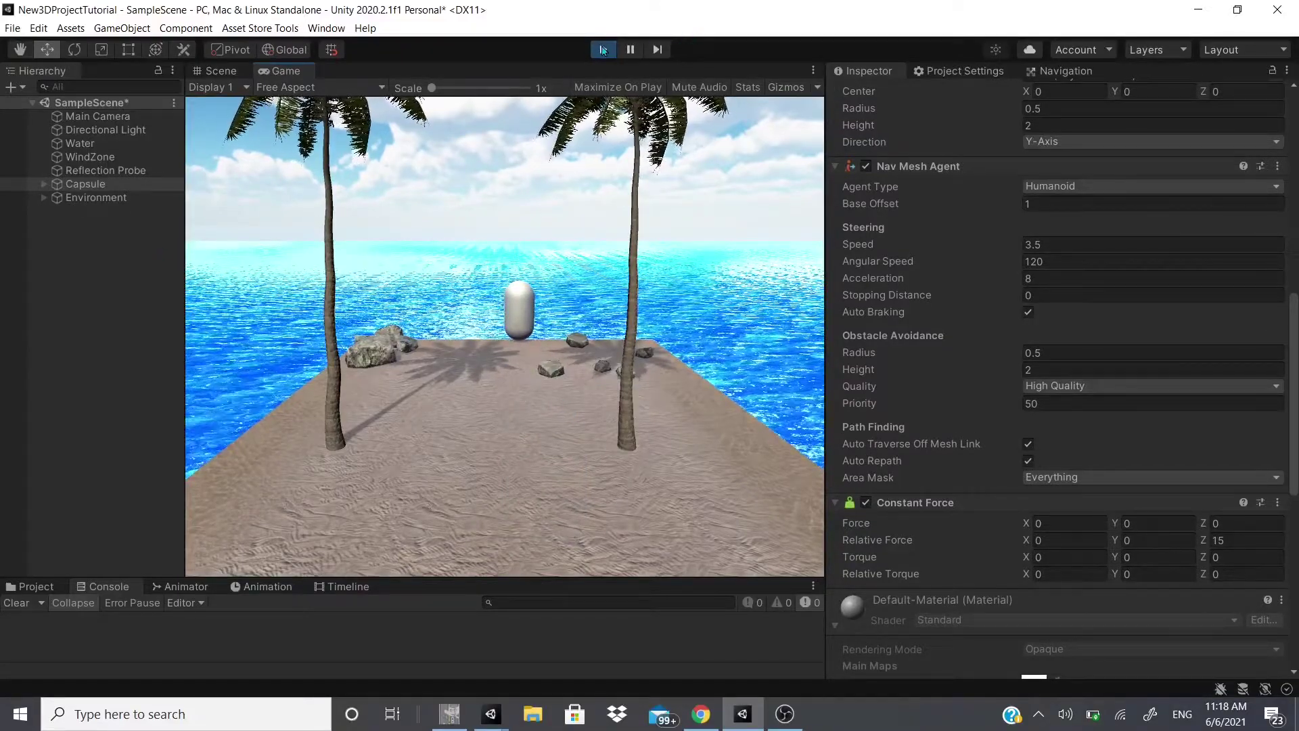
{"action": "key", "text": "ctrl+p"}
Collapse the Capsule's Default-Material settings and clear the Constant Force's Z Relative Force value
{"action": "scroll", "coordinate": [1002, 203], "scroll_direction": "up", "scroll_amount": 10}
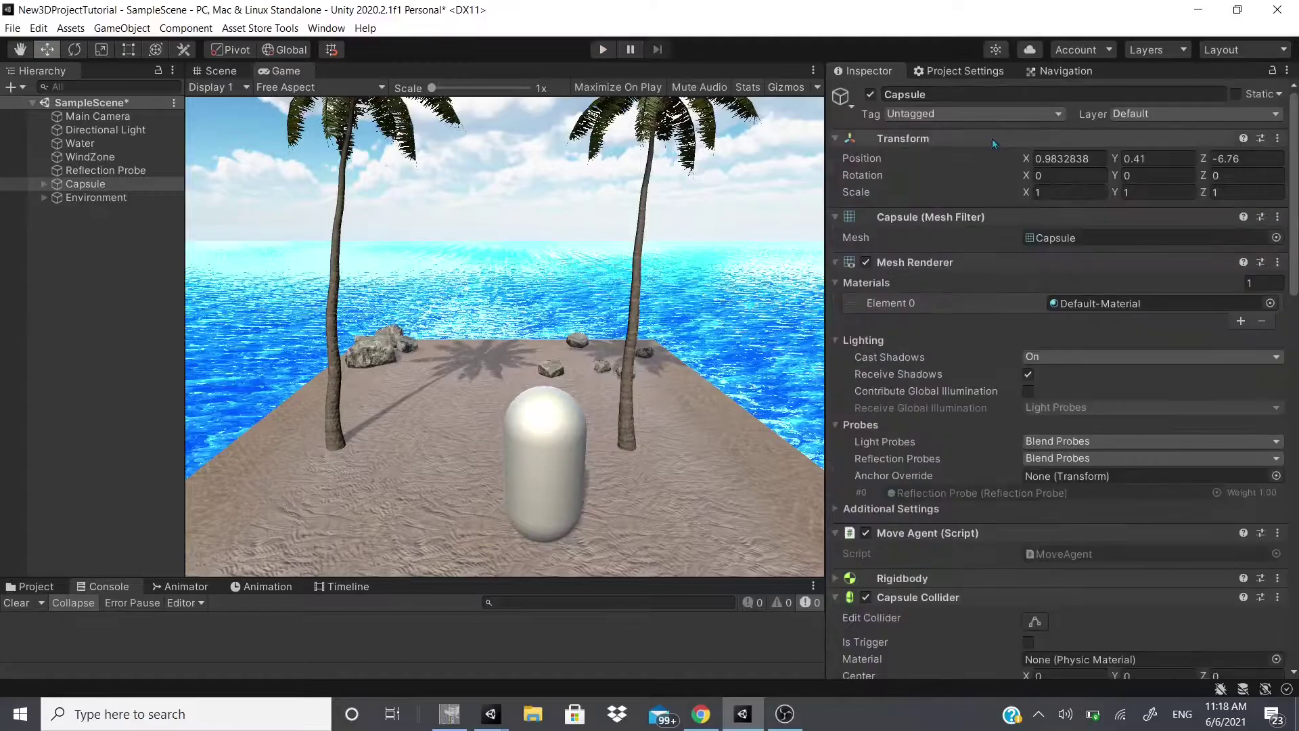
{"action": "scroll", "coordinate": [1009, 543], "scroll_direction": "down", "scroll_amount": 15}
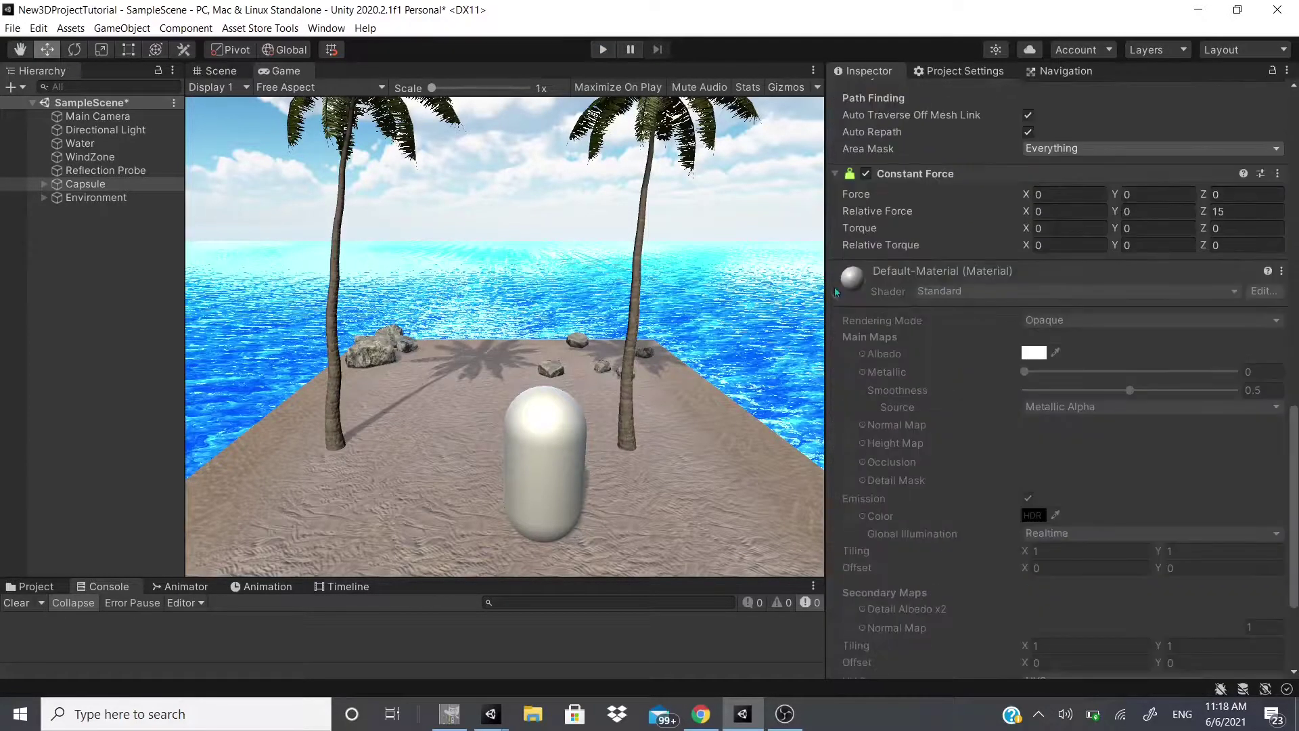
{"action": "left_click", "coordinate": [837, 295]}
{"action": "left_click", "coordinate": [1257, 541]}
{"action": "key", "text": "BackSpace"}
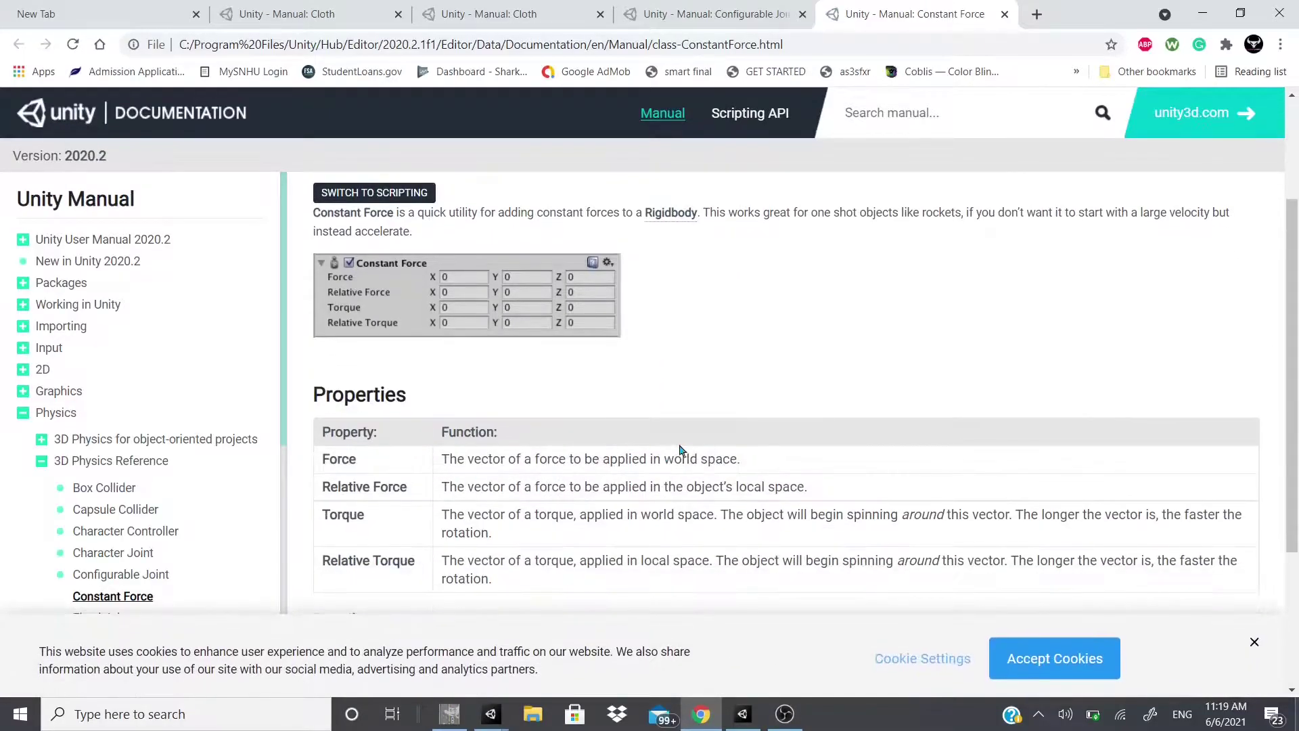
Read the Force and Relative Force descriptions on Unity's Constant Force manual page in Chrome, and return to Unity
{"action": "left_click_drag", "start_coordinate": [678, 457], "coordinate": [758, 458]}
{"action": "left_click", "coordinate": [365, 487]}
{"action": "left_click_drag", "start_coordinate": [674, 488], "coordinate": [821, 499]}
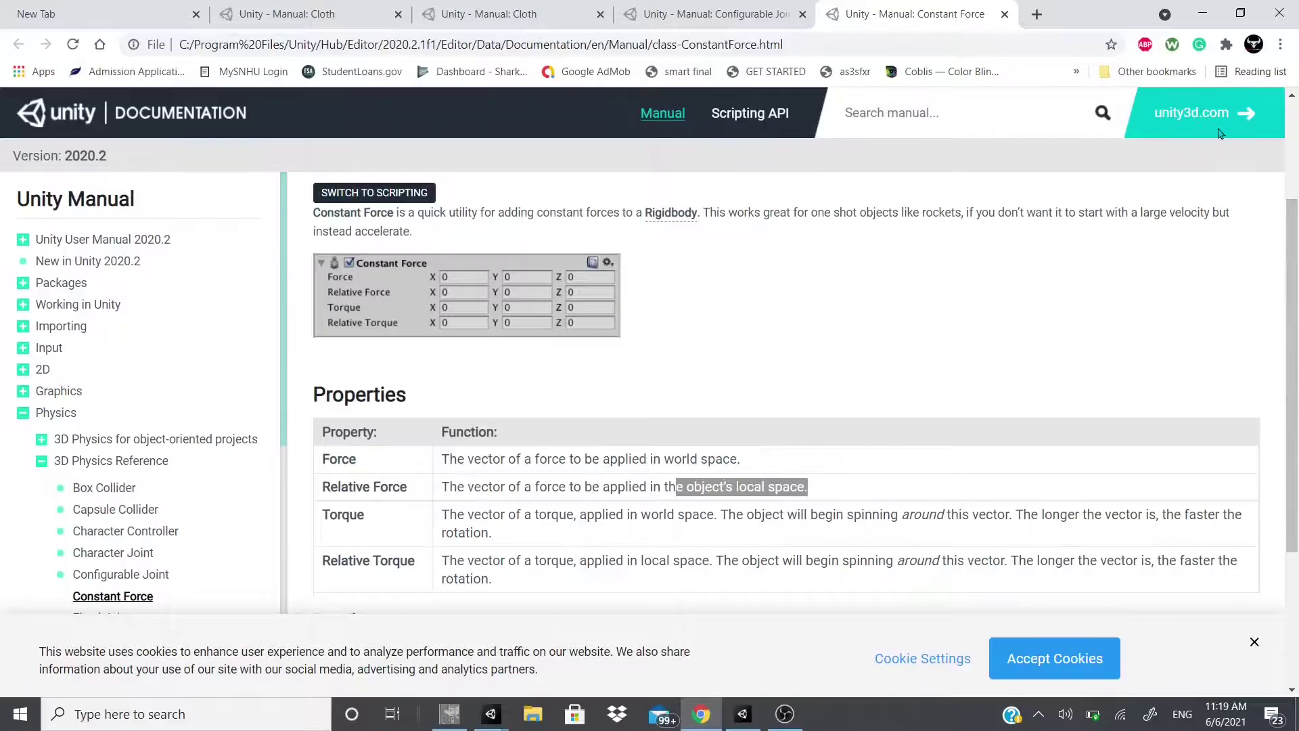
{"action": "left_click", "coordinate": [1202, 13]}
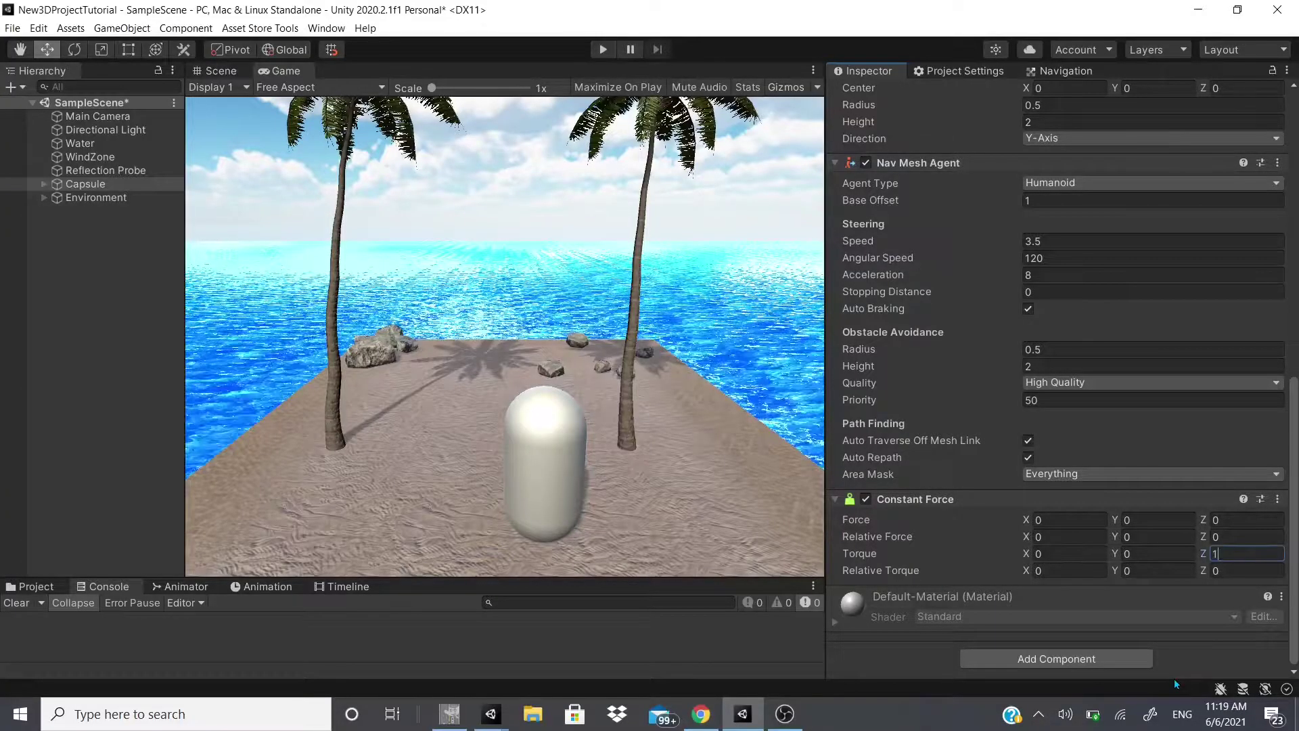
Read the Torque and Relative Torque descriptions on the Constant Force manual page, and return to Unity
{"action": "left_click_drag", "start_coordinate": [493, 336], "coordinate": [846, 318]}
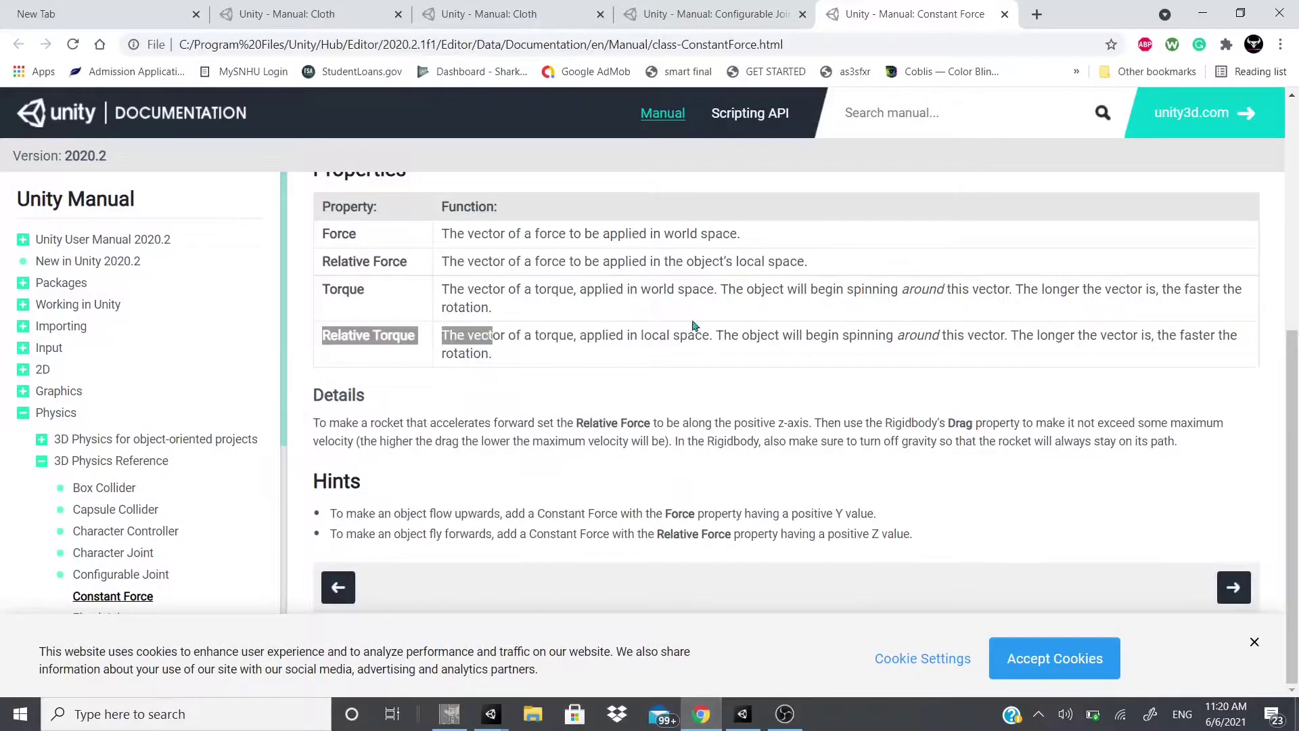
{"action": "left_click_drag", "start_coordinate": [780, 289], "coordinate": [1242, 293]}
{"action": "left_click", "coordinate": [674, 349]}
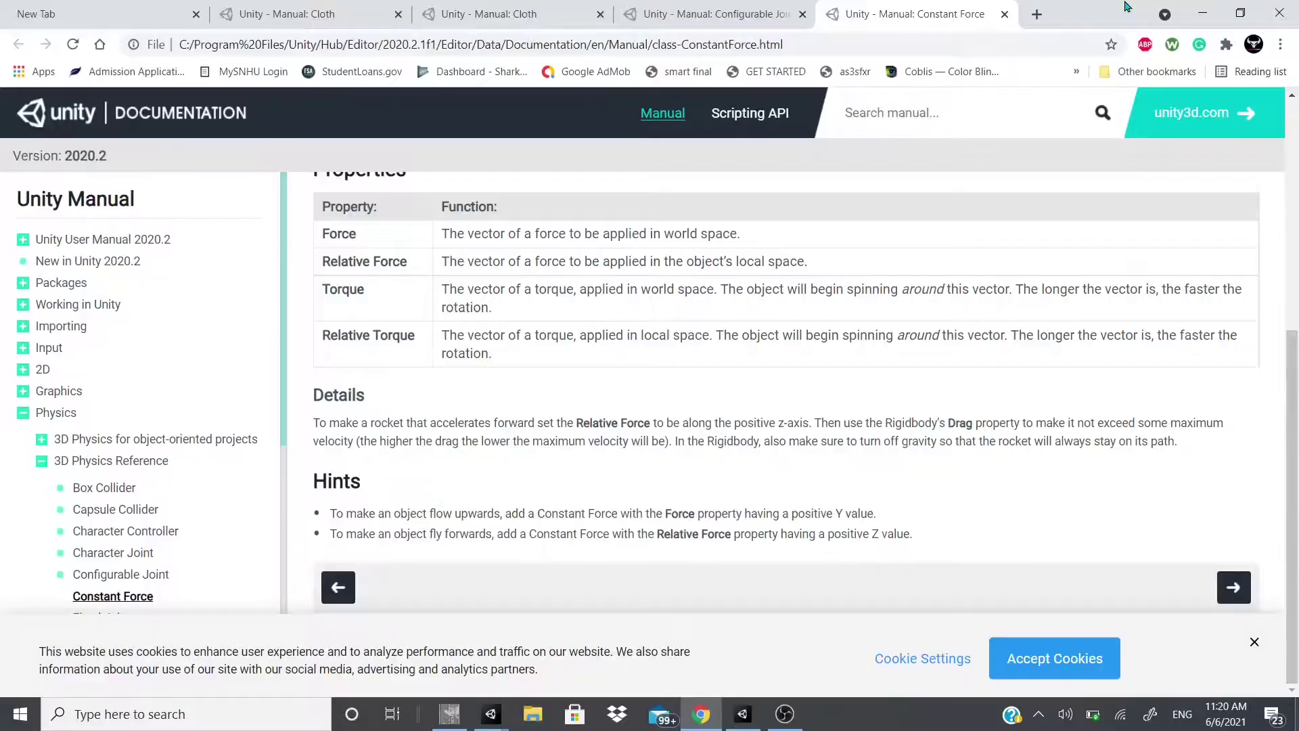
{"action": "key", "text": "alt+Tab"}
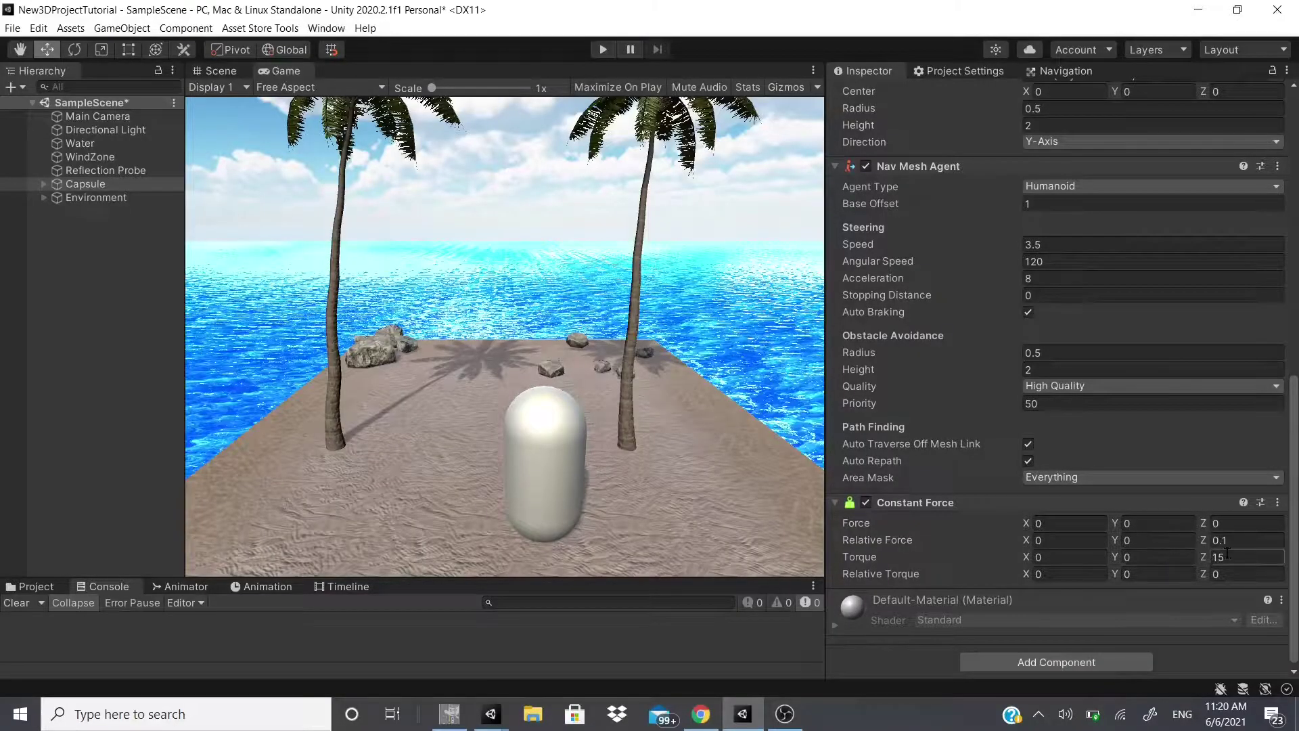
Set Z Torque to 0, Y Torque to 368.4 and Y Relative Torque to 2000, testing the Capsule in play mode
{"action": "type", "text": "0"}
{"action": "left_click_drag", "start_coordinate": [1118, 558], "coordinate": [589, 435]}
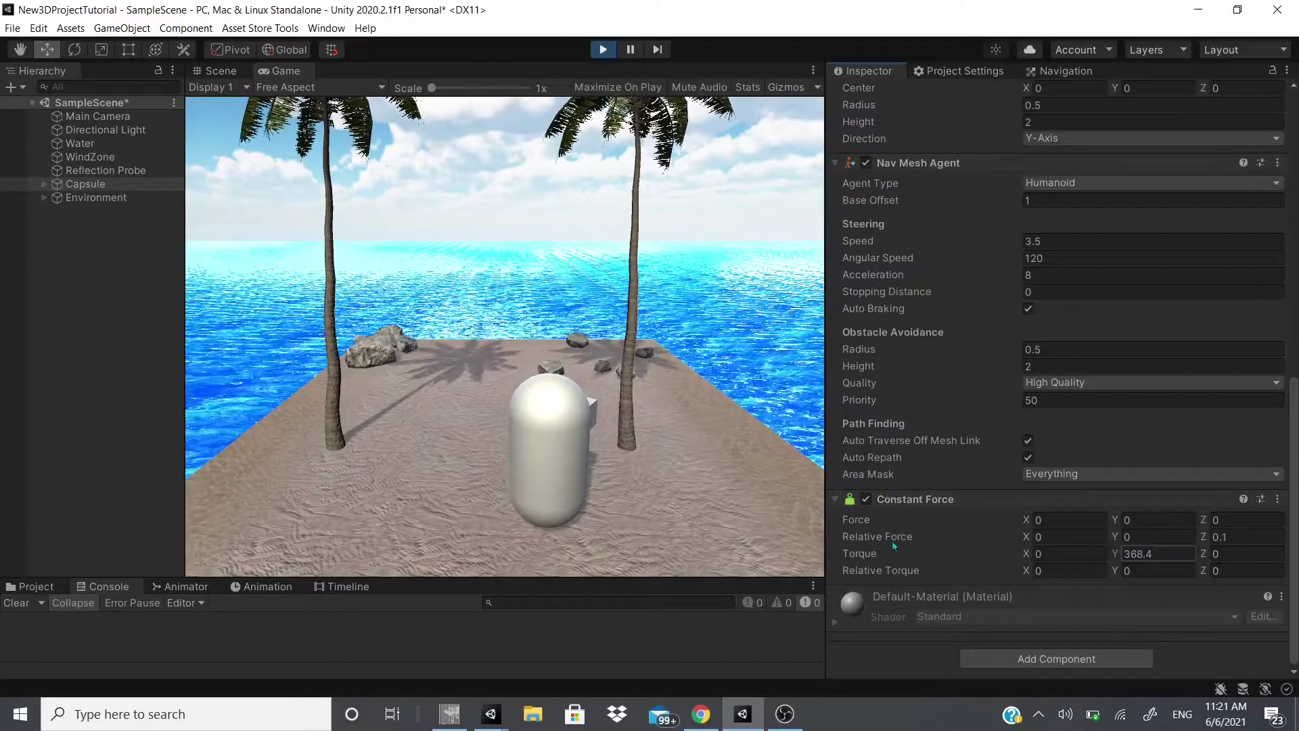
{"action": "left_click_drag", "start_coordinate": [1117, 554], "coordinate": [230, 169]}
{"action": "left_click", "coordinate": [604, 50]}
{"action": "left_click", "coordinate": [603, 49]}
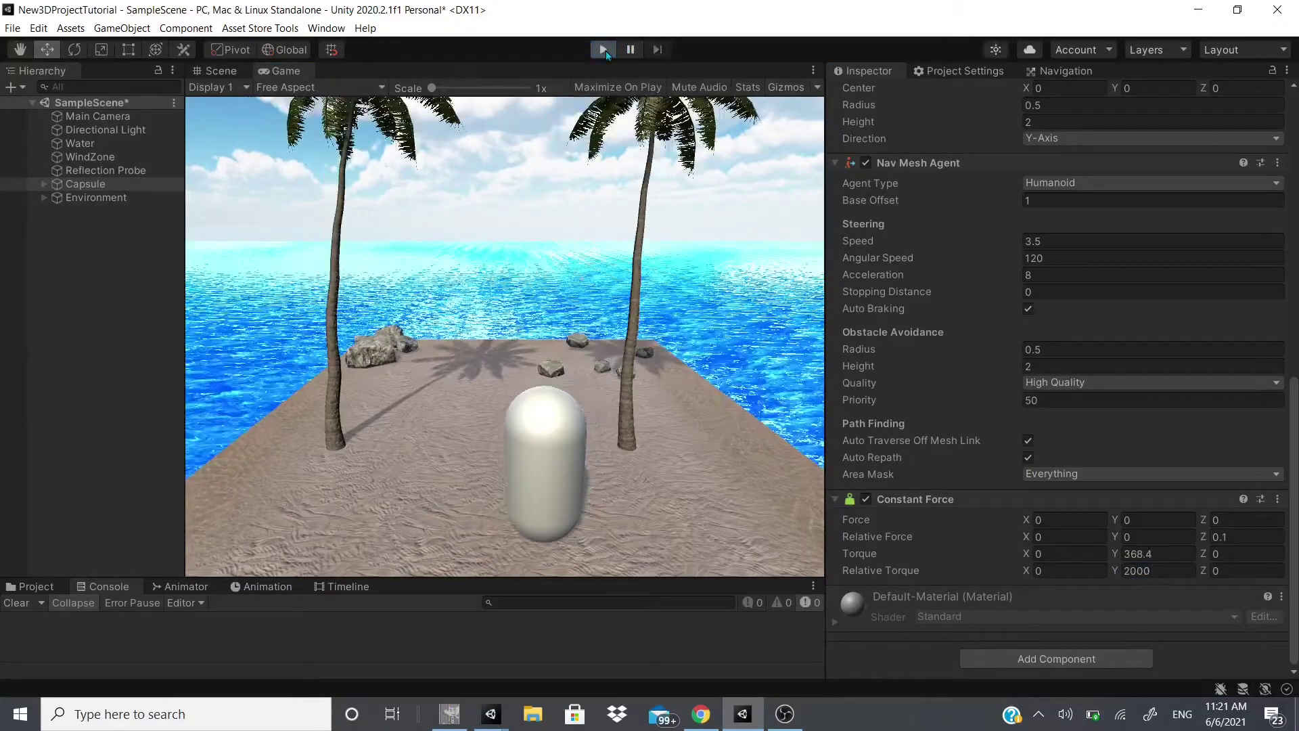
Test the Capsule's torque in play mode, stop, and set the Constant Force's X Force to 202.69
{"action": "left_click", "coordinate": [603, 50]}
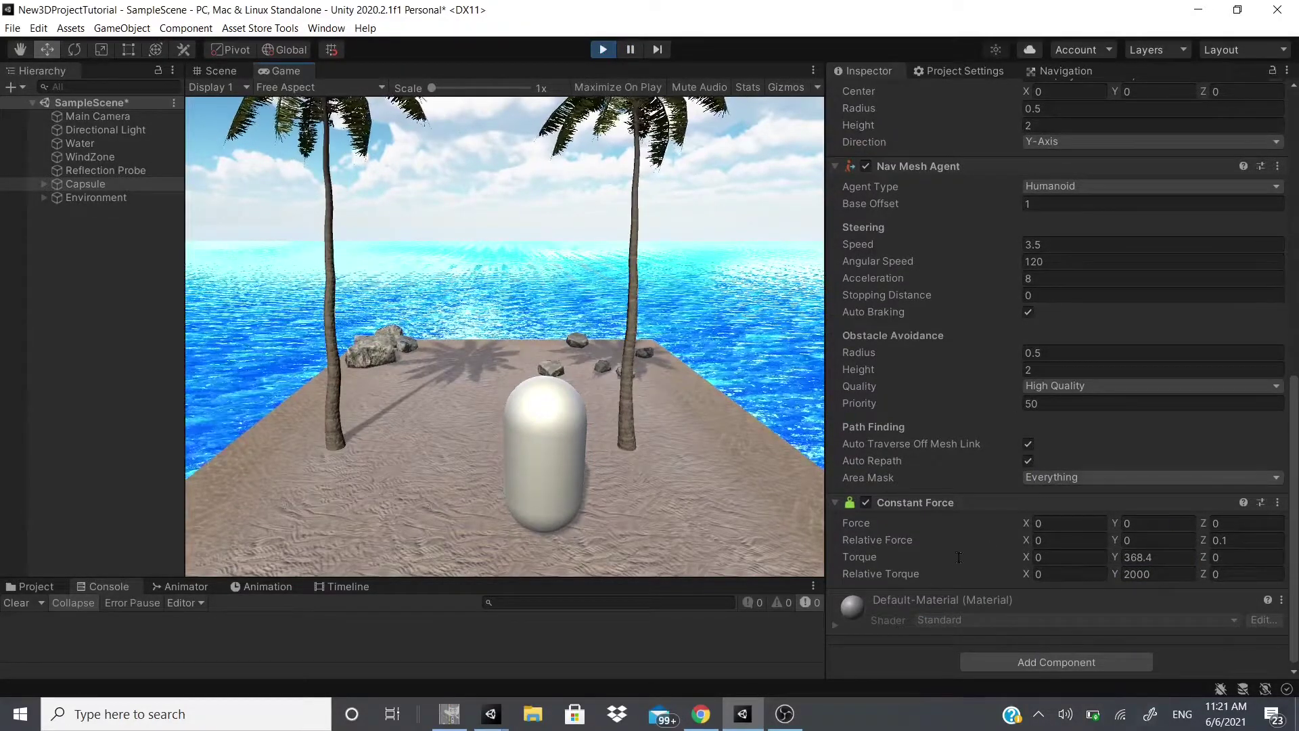
{"action": "left_click", "coordinate": [603, 49]}
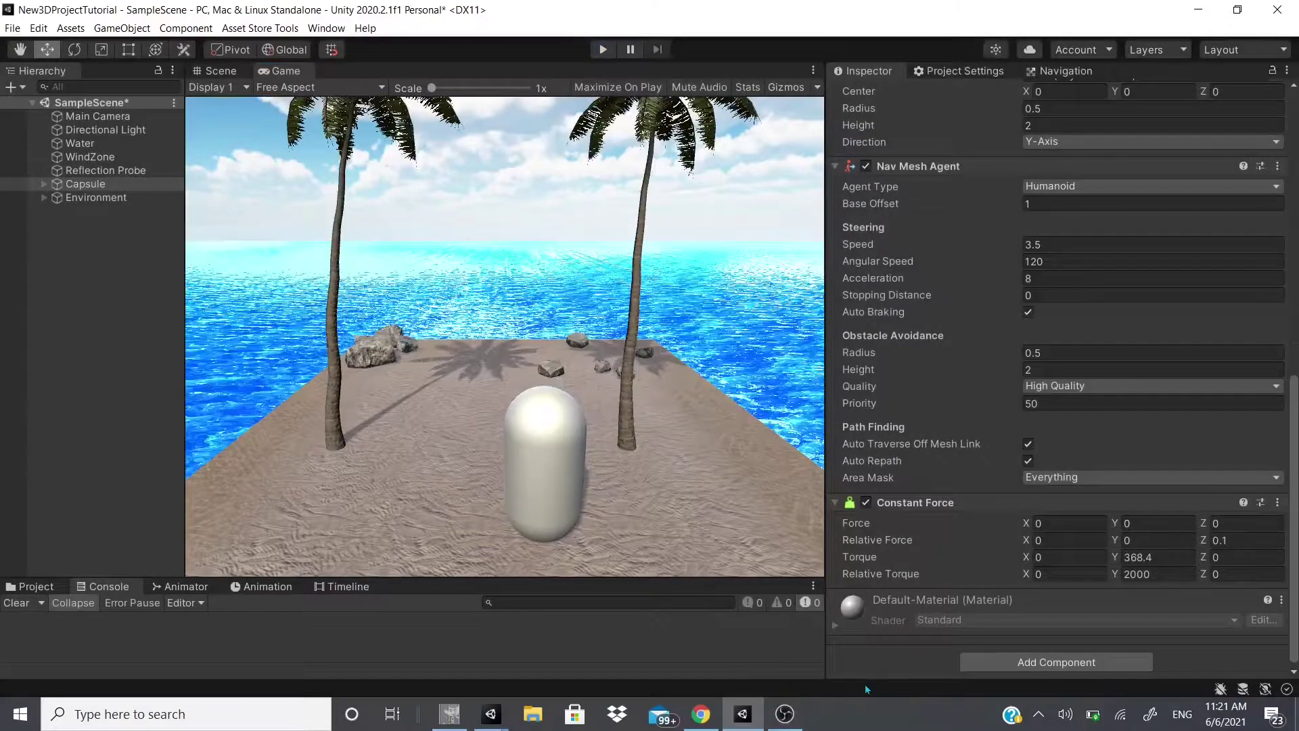
{"action": "left_click", "coordinate": [1241, 540]}
{"action": "left_click_drag", "start_coordinate": [1028, 523], "coordinate": [1247, 510]}
{"action": "left_click", "coordinate": [602, 52]}
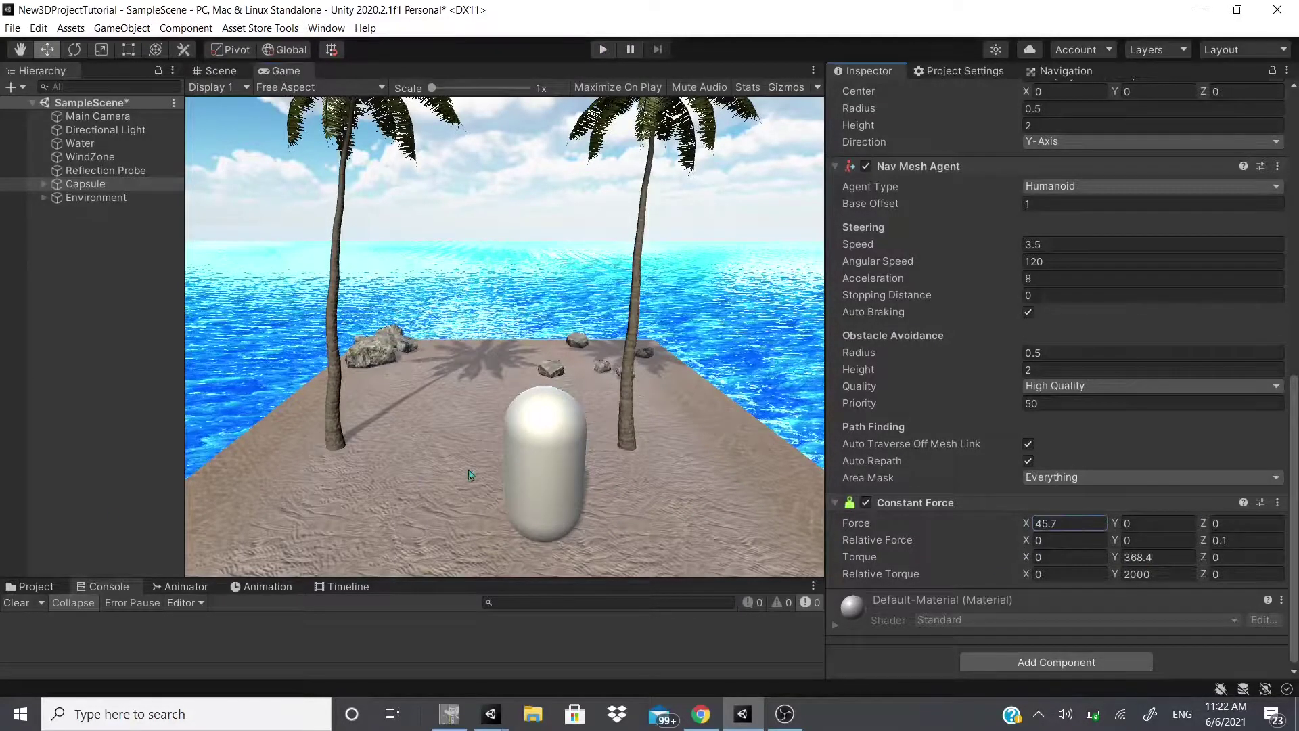
{"action": "scroll", "coordinate": [925, 395], "scroll_direction": "up", "scroll_amount": 10}
{"action": "scroll", "coordinate": [927, 392], "scroll_direction": "down", "scroll_amount": 10}
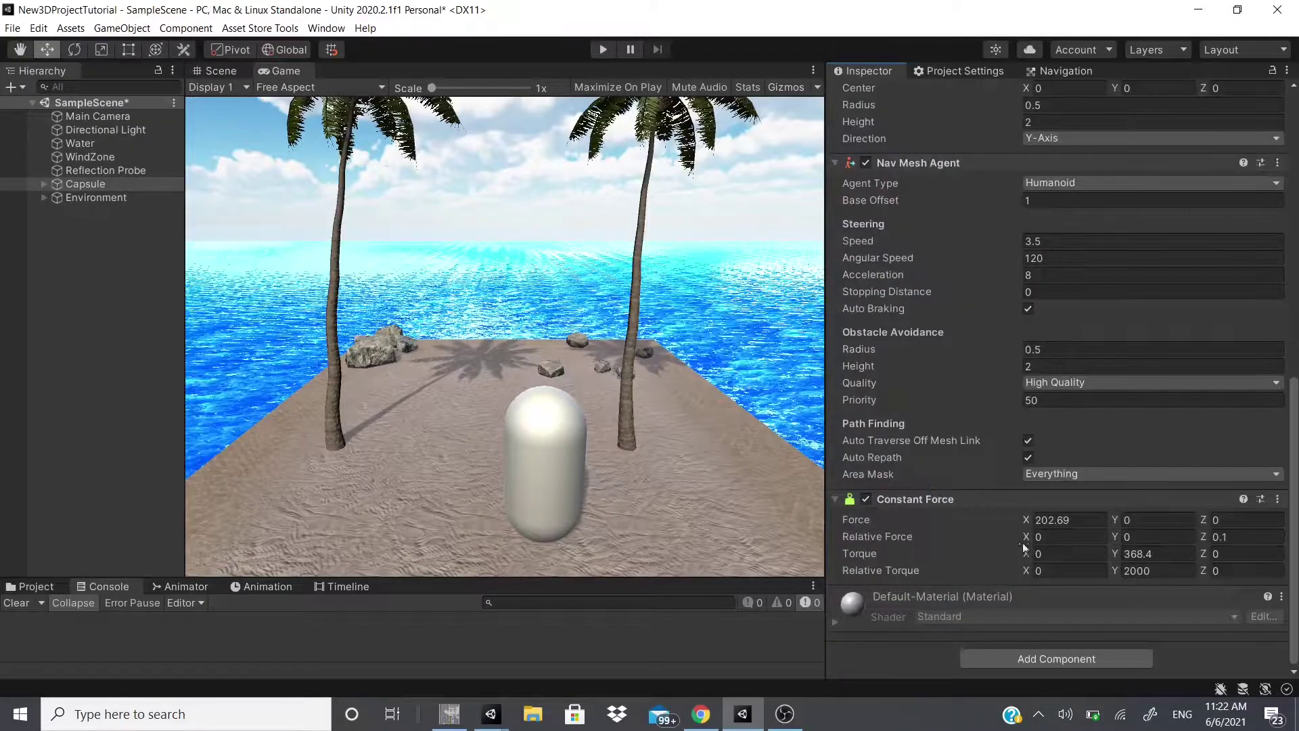
Set X Relative Force to 1165.3, reset Y Torque and Y Relative Torque to 0, and test the Capsule in play mode
{"action": "left_click", "coordinate": [603, 49]}
{"action": "left_click", "coordinate": [603, 49]}
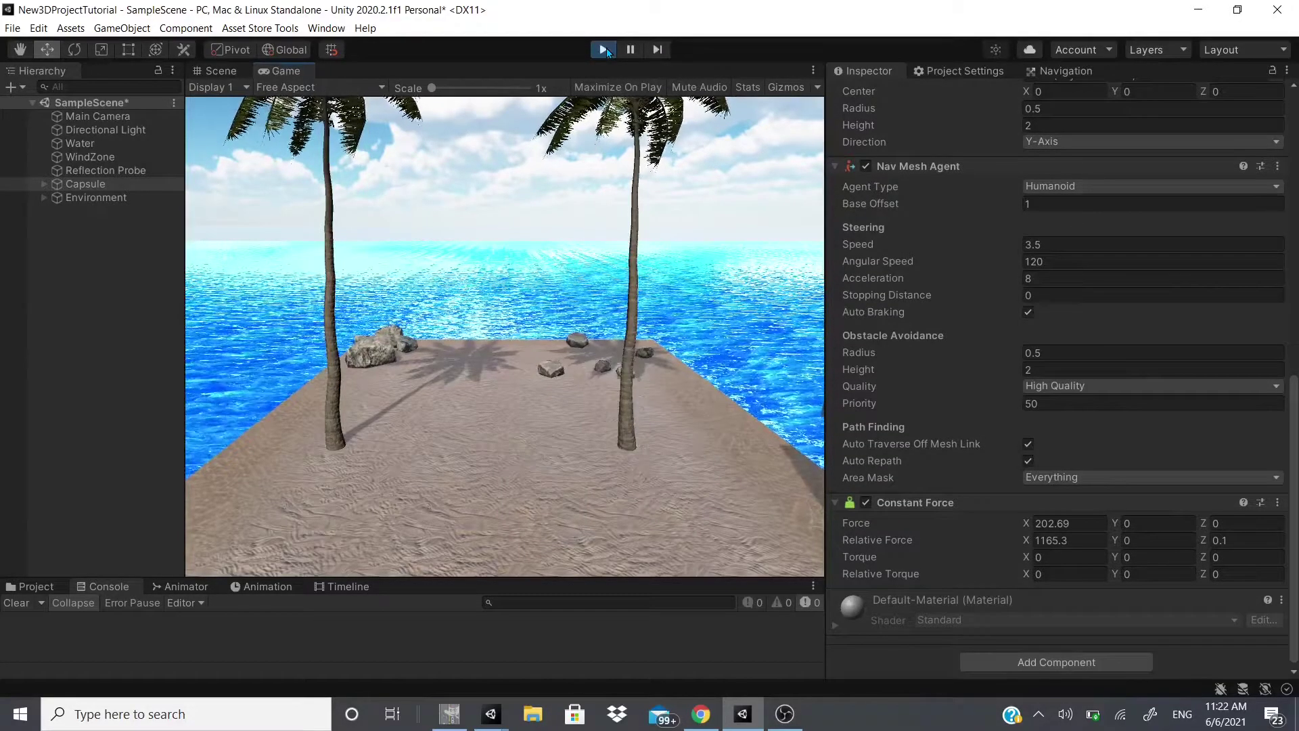
{"action": "left_click", "coordinate": [603, 49]}
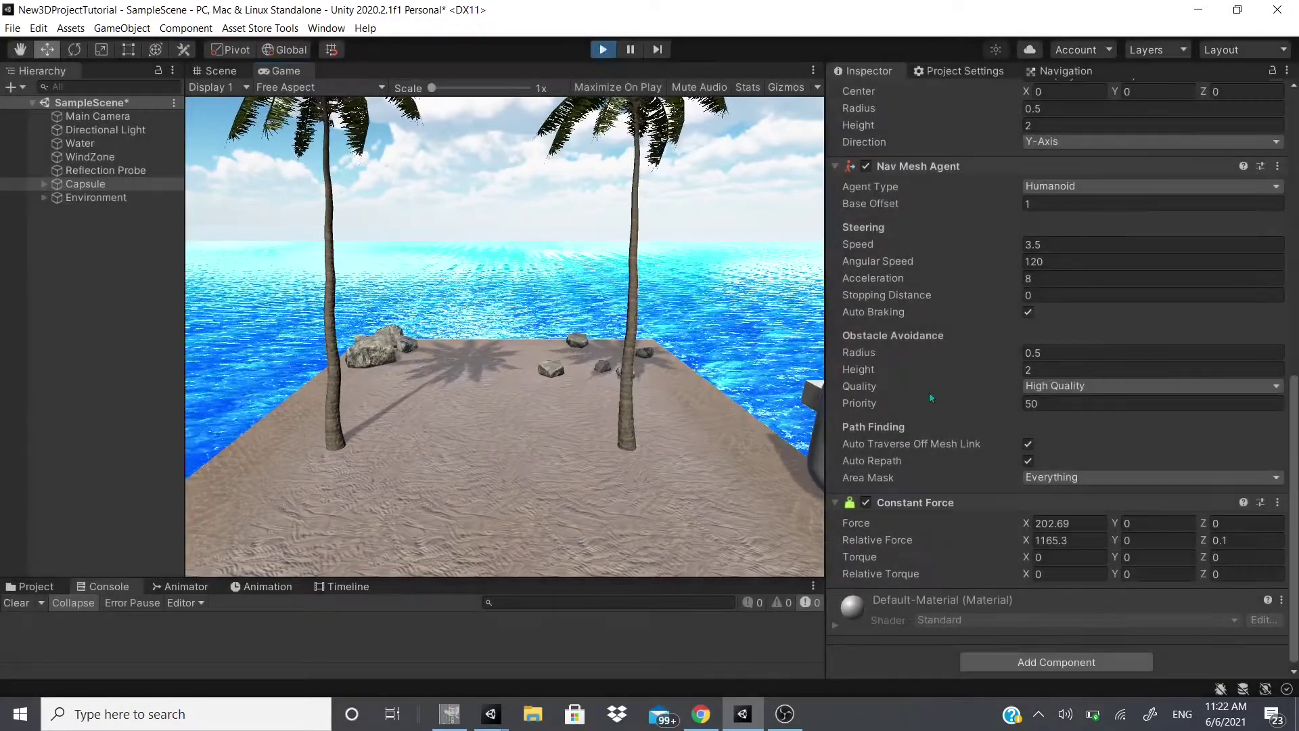
Set X Relative Force to 10 and X Force to 0, and run the scene in play mode
{"action": "type", "text": "1"}
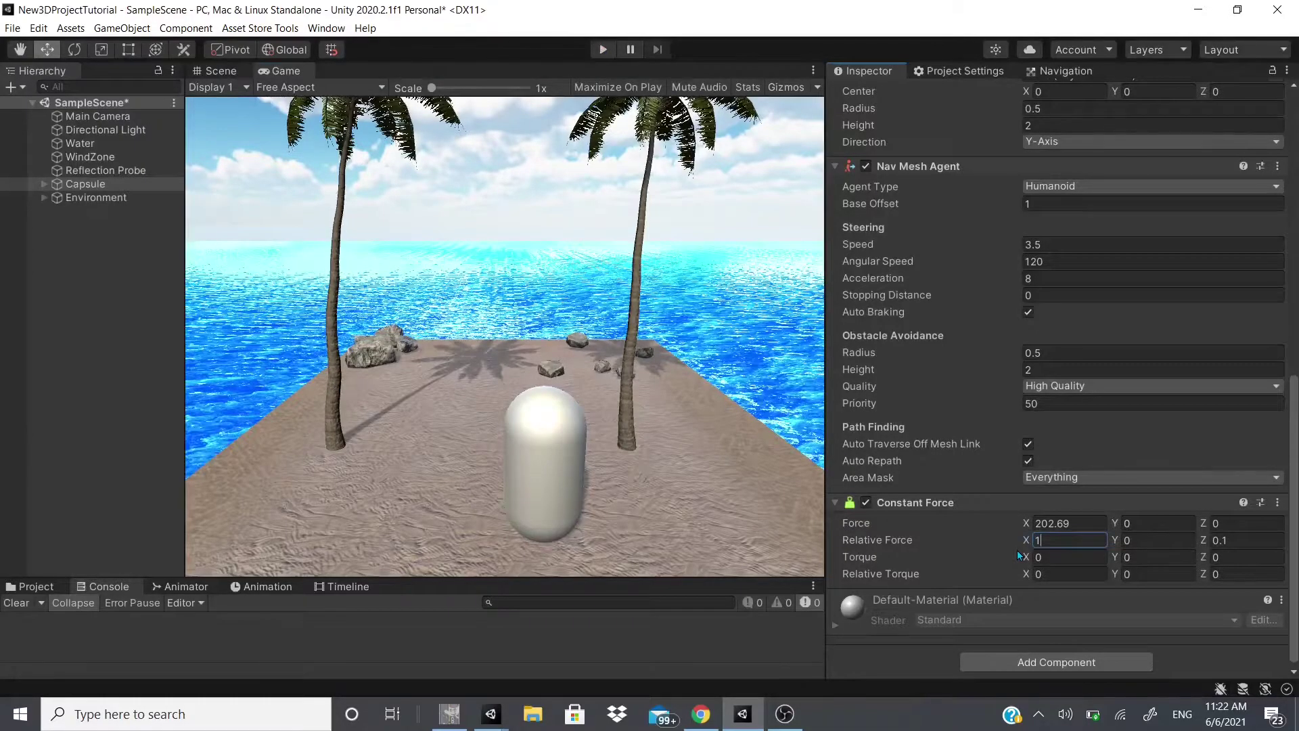
{"action": "type", "text": "0"}
{"action": "left_click", "coordinate": [1025, 524]}
{"action": "type", "text": "00"}
{"action": "left_click", "coordinate": [603, 49]}
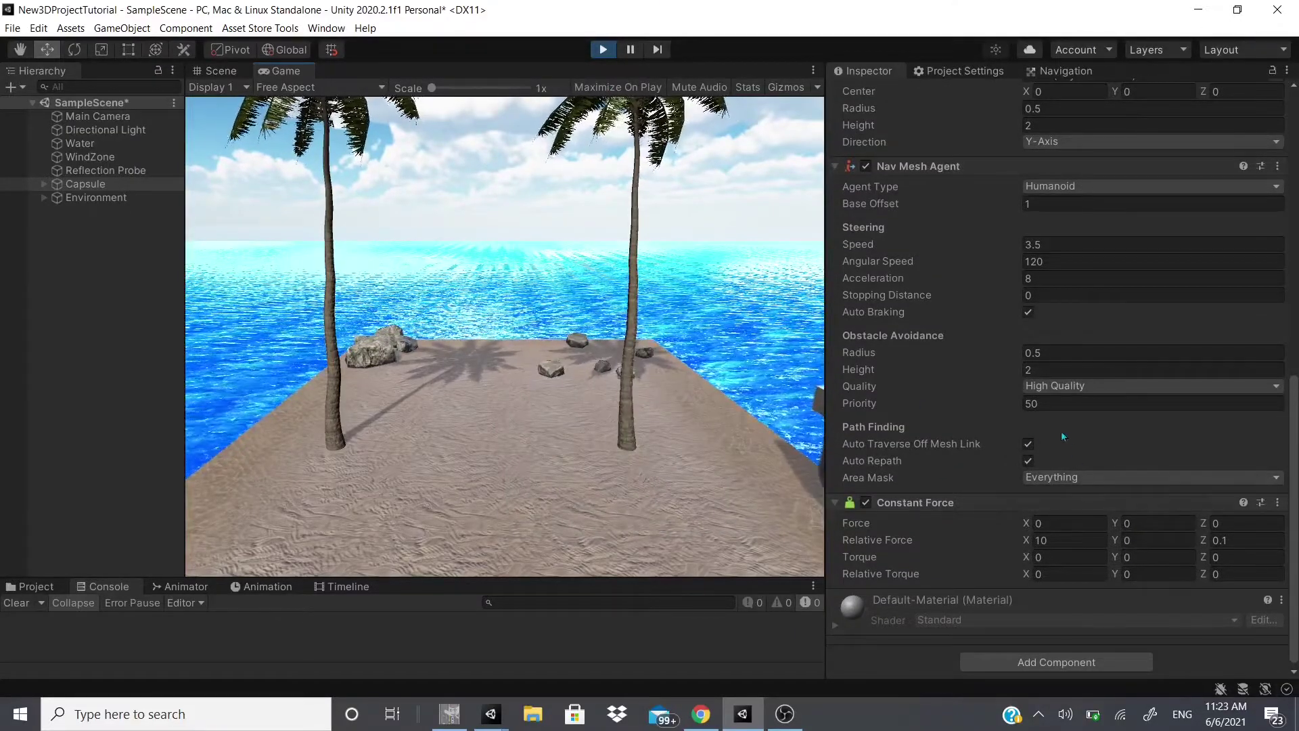
Try a Y Force of 10 during play, stop, set Y Force to 100 and run the scene again
{"action": "left_click", "coordinate": [1160, 524]}
{"action": "type", "text": "10"}
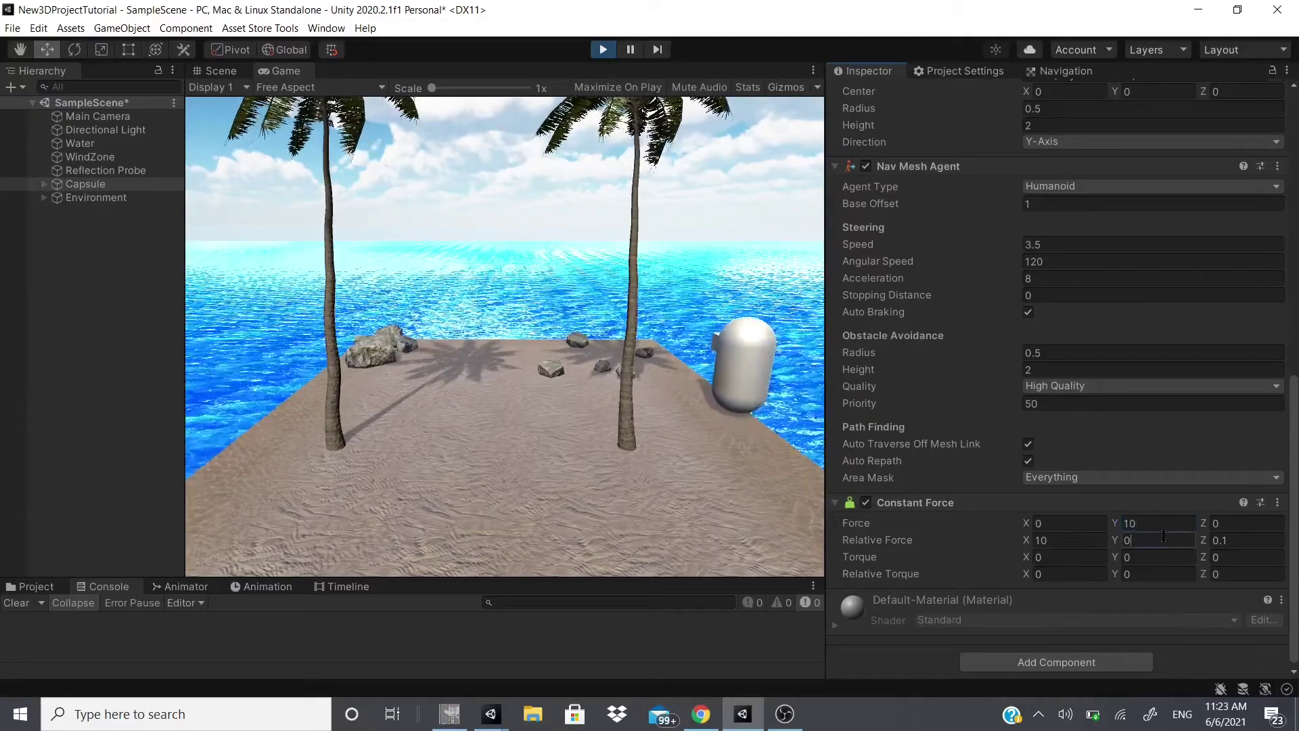
{"action": "left_click", "coordinate": [603, 49]}
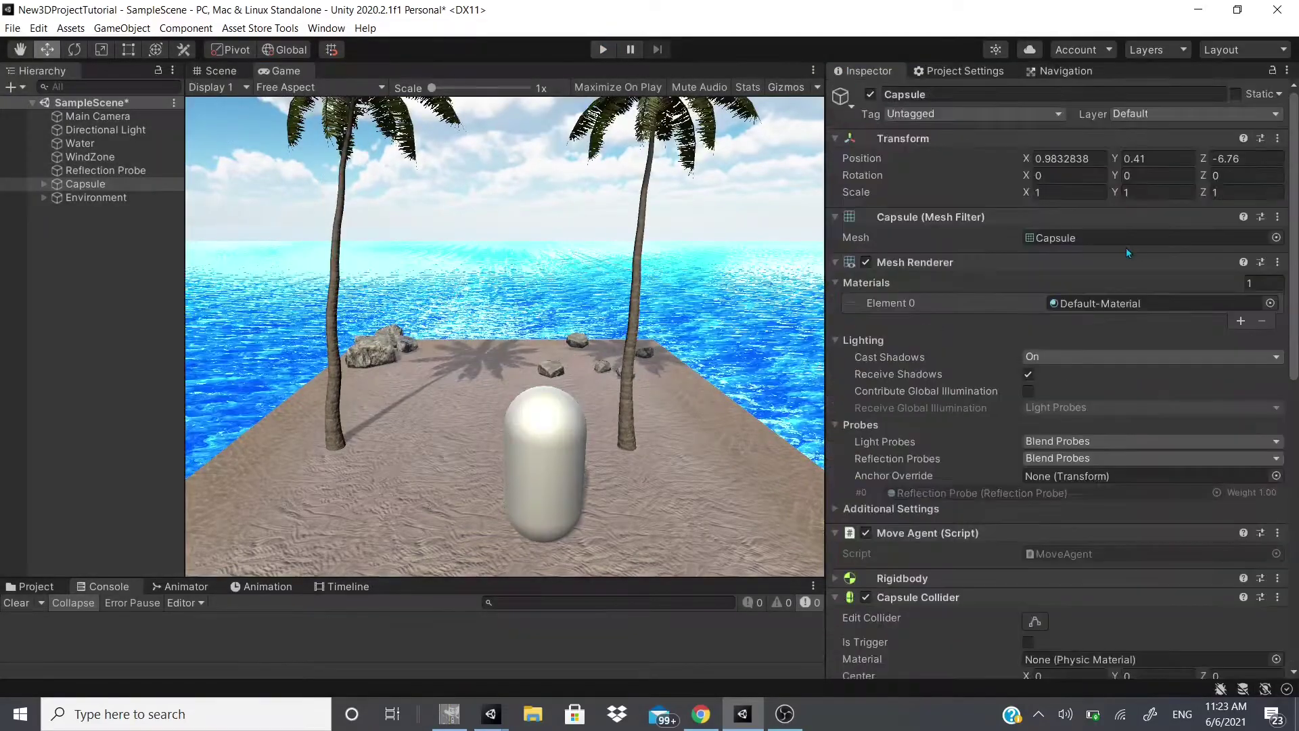
{"action": "scroll", "coordinate": [1128, 252], "scroll_direction": "down", "scroll_amount": 10}
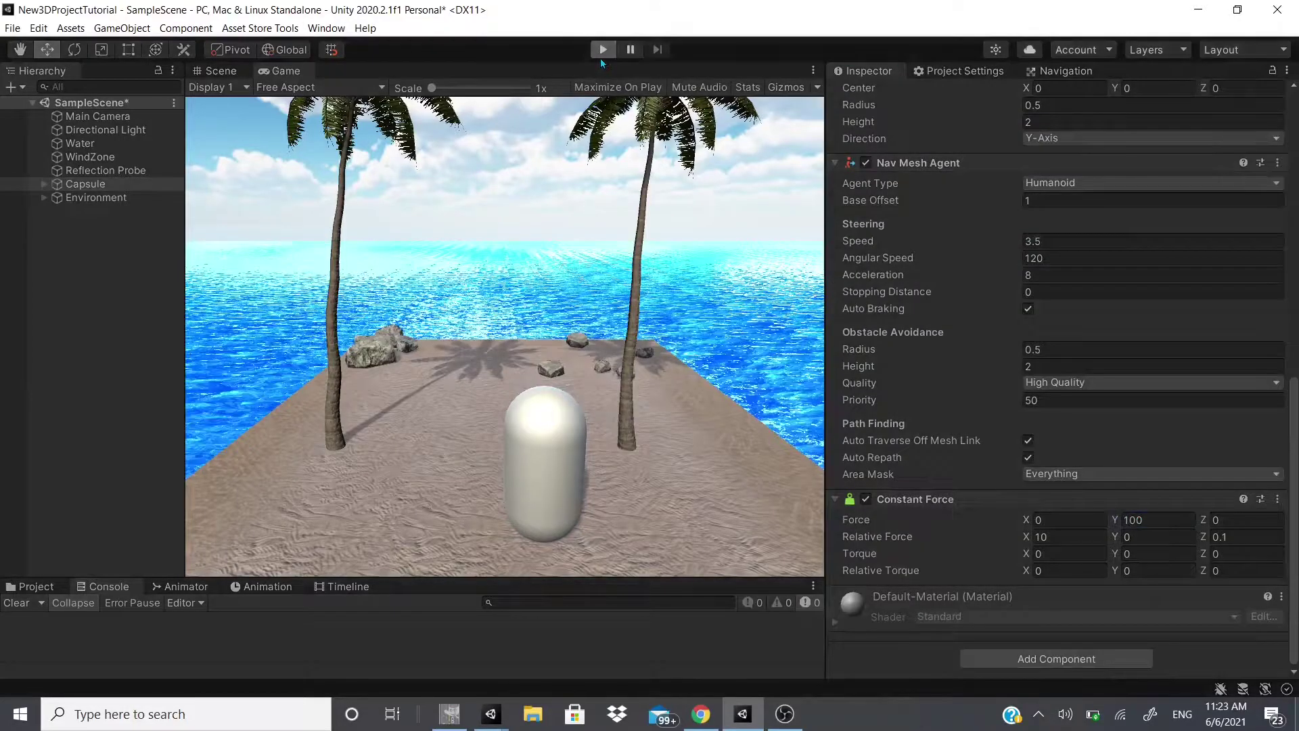
{"action": "left_click", "coordinate": [601, 58]}
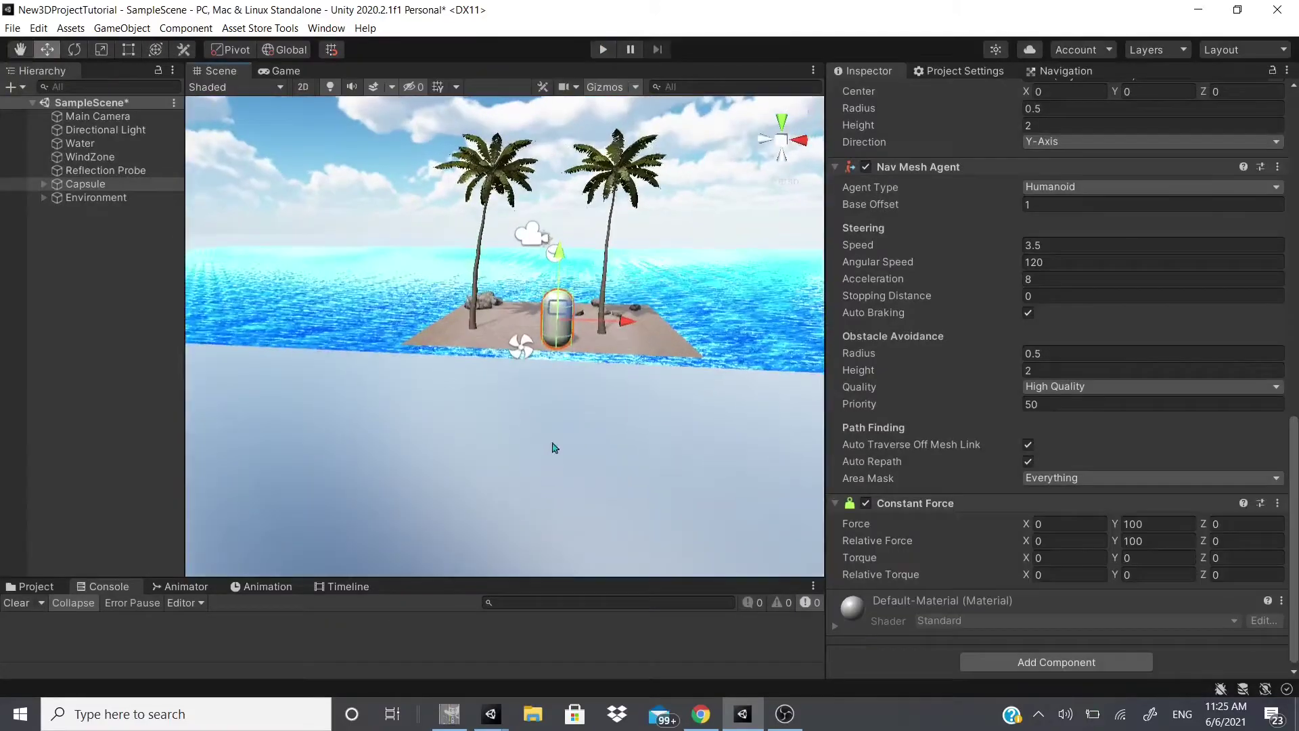
Set the Capsule's Constant Force to an X Force of 5.2 and a Z Relative Force of 0.24
{"action": "scroll", "coordinate": [555, 448], "scroll_direction": "up", "scroll_amount": 5}
{"action": "middle_click_drag", "start_coordinate": [600, 372], "coordinate": [546, 477]}
{"action": "scroll", "coordinate": [546, 476], "scroll_direction": "up", "scroll_amount": 8}
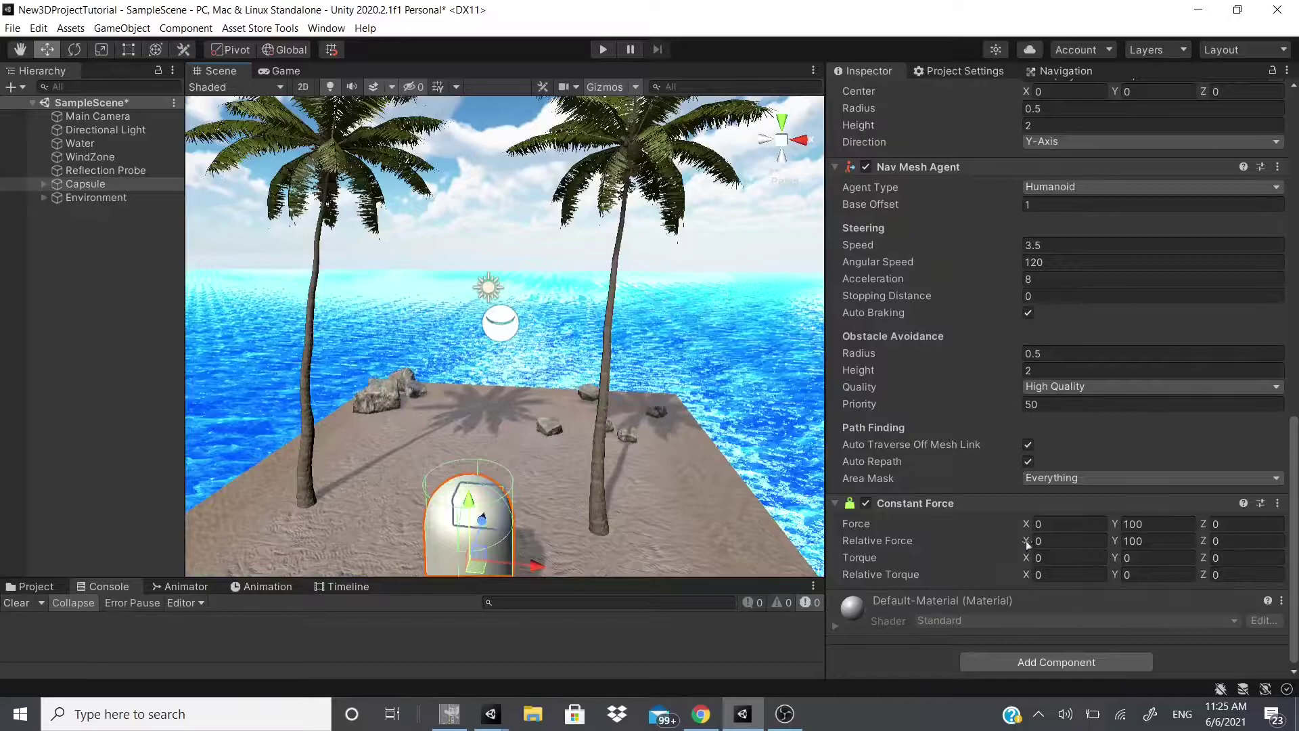
{"action": "left_click_drag", "start_coordinate": [1027, 525], "coordinate": [1143, 528]}
{"action": "left_click", "coordinate": [1028, 543]}
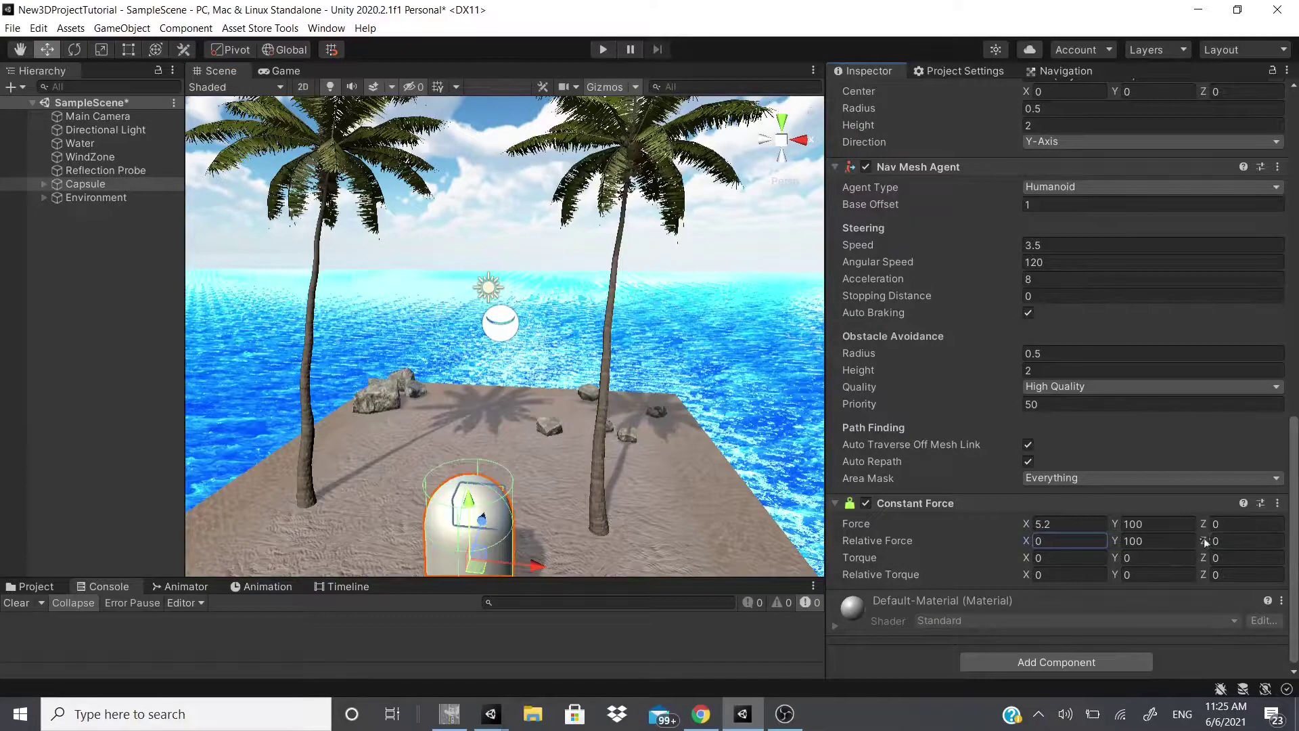
{"action": "type", "text": "0.24"}
{"action": "key", "text": "Tab"}
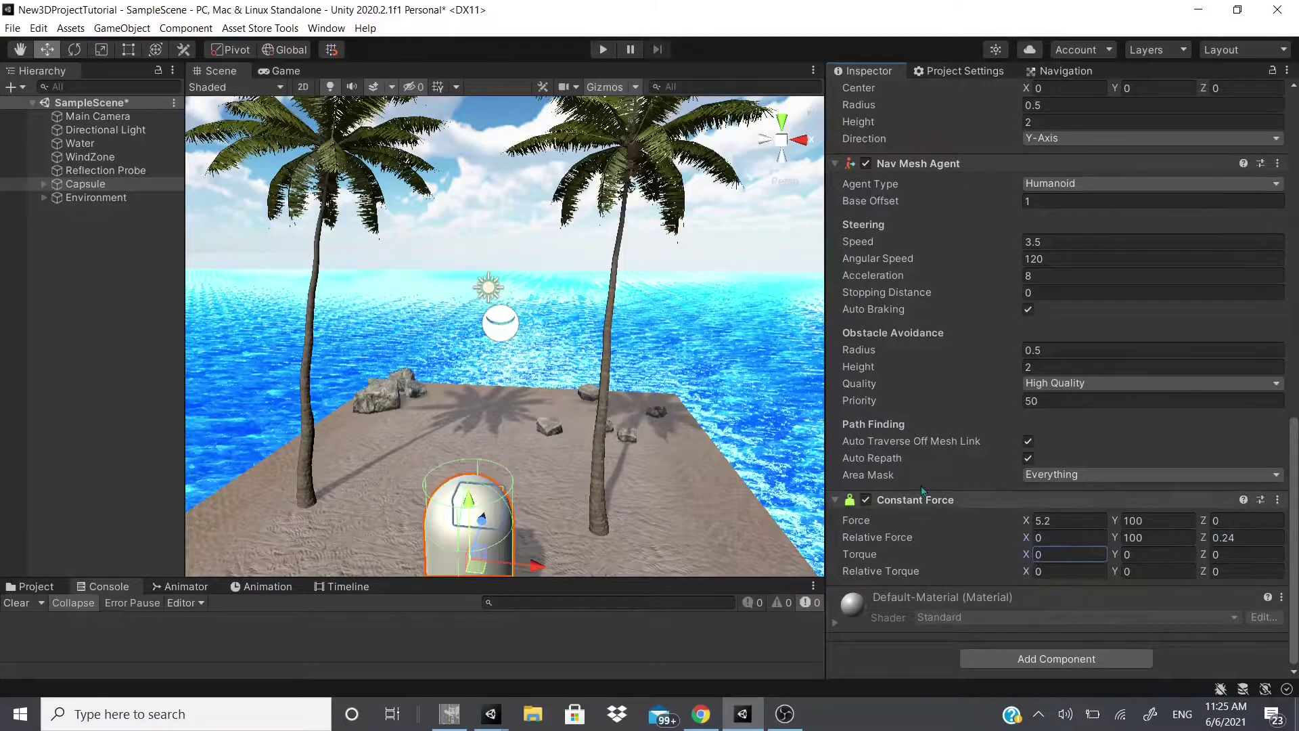
{"action": "left_click", "coordinate": [1029, 558]}
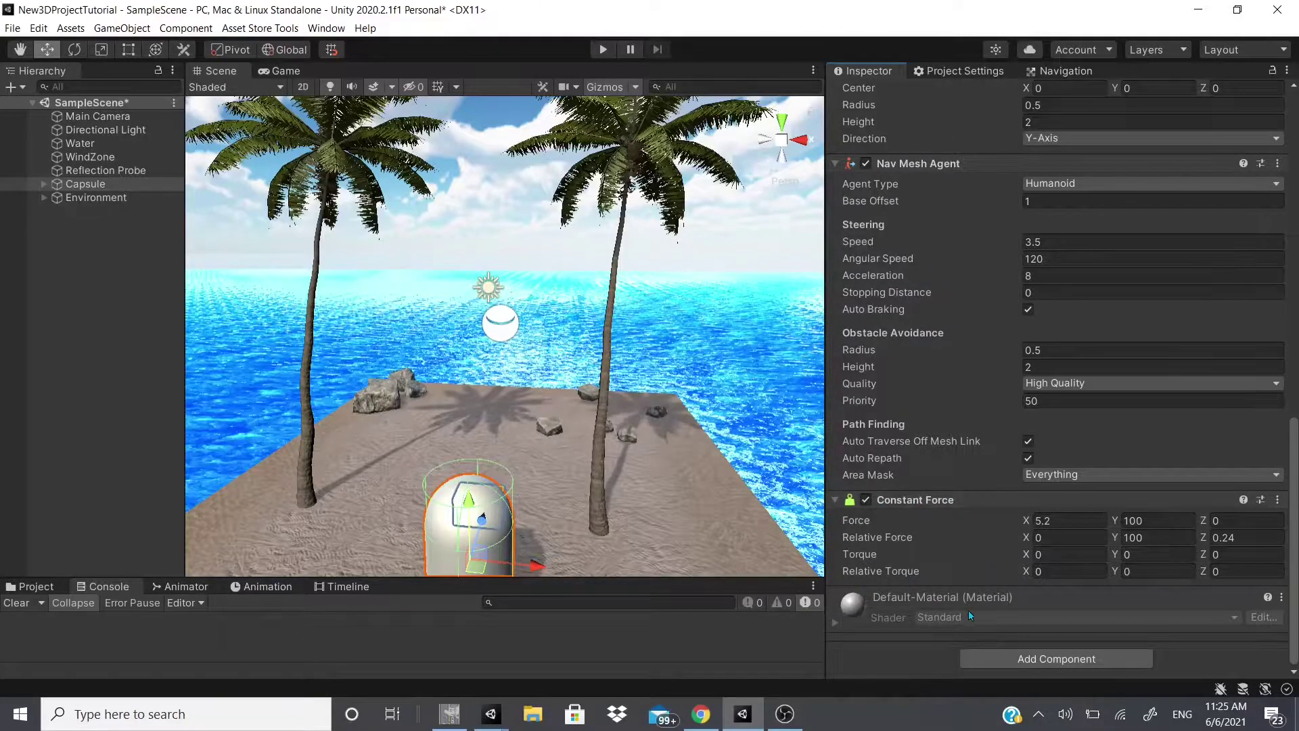
Open the Constant Force manual page, examine its introduction, properties and hints, and return to Unity
{"action": "left_click", "coordinate": [1243, 501]}
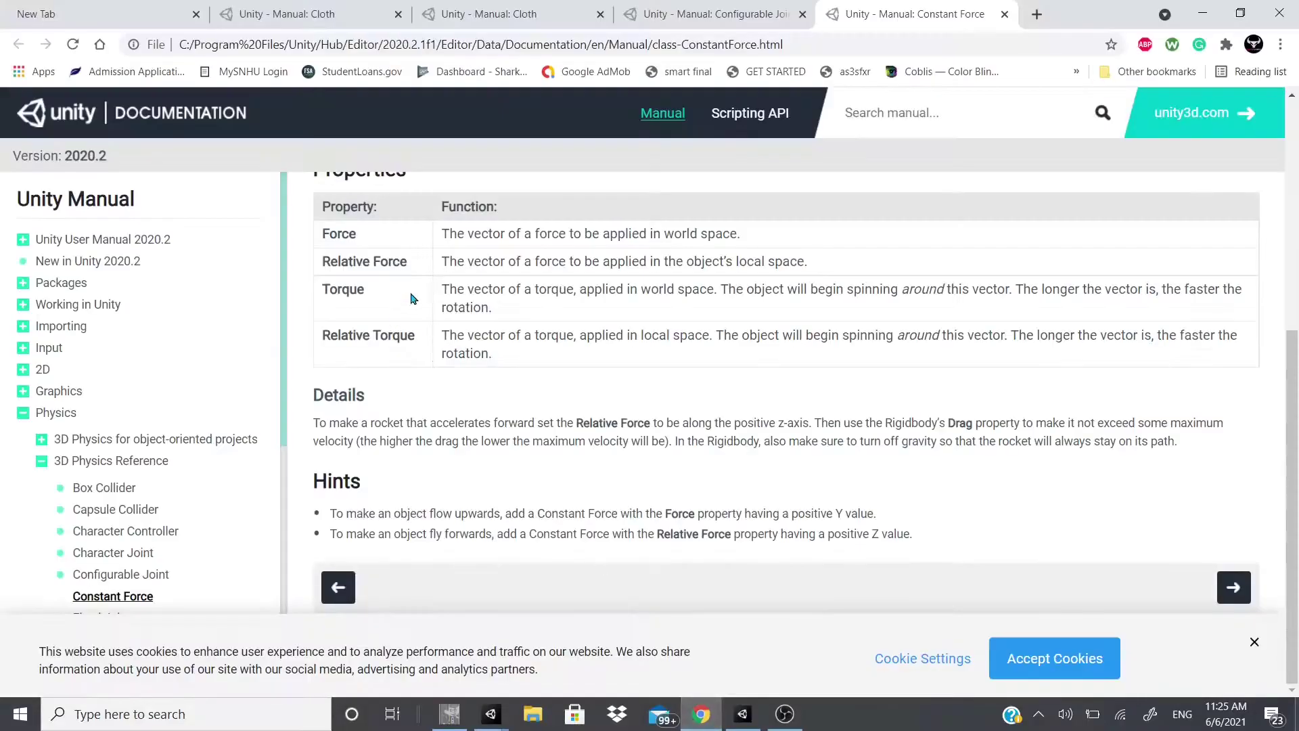
{"action": "scroll", "coordinate": [498, 513], "scroll_direction": "up", "scroll_amount": 6}
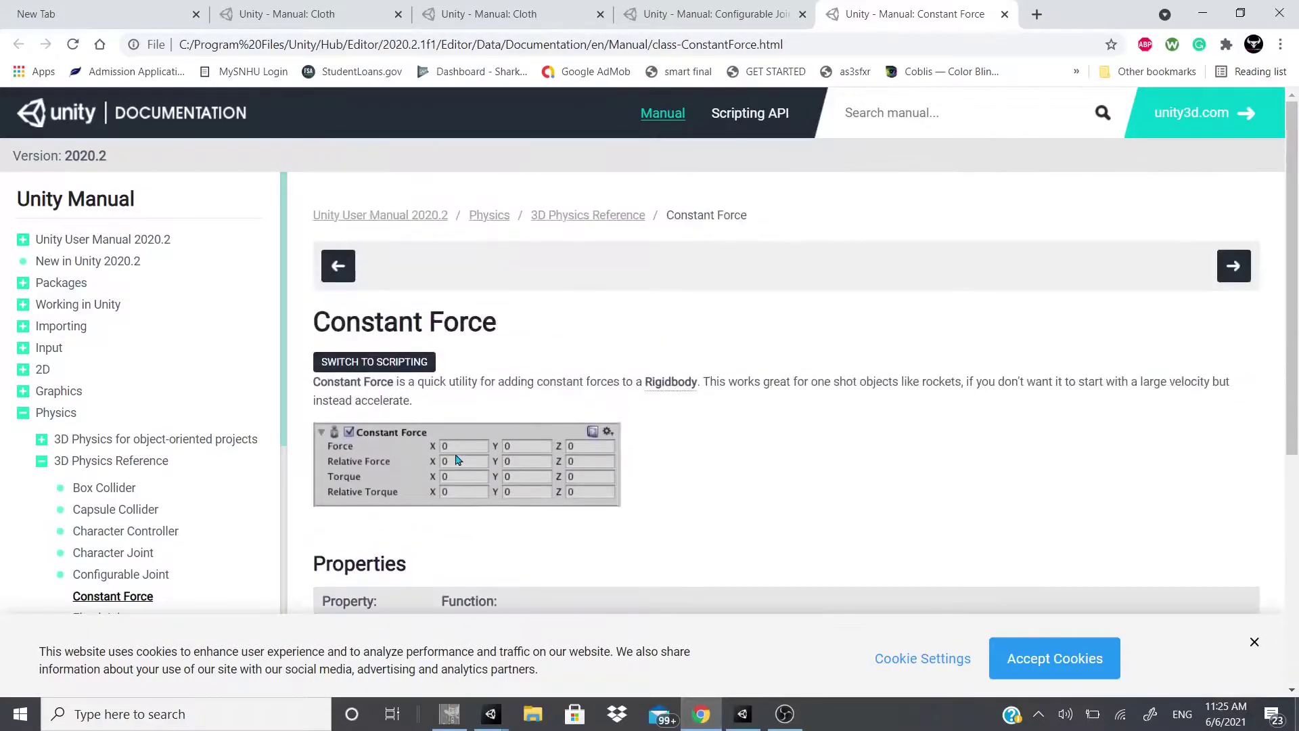
{"action": "triple_click", "coordinate": [342, 387]}
{"action": "left_click_drag", "start_coordinate": [589, 381], "coordinate": [746, 384]}
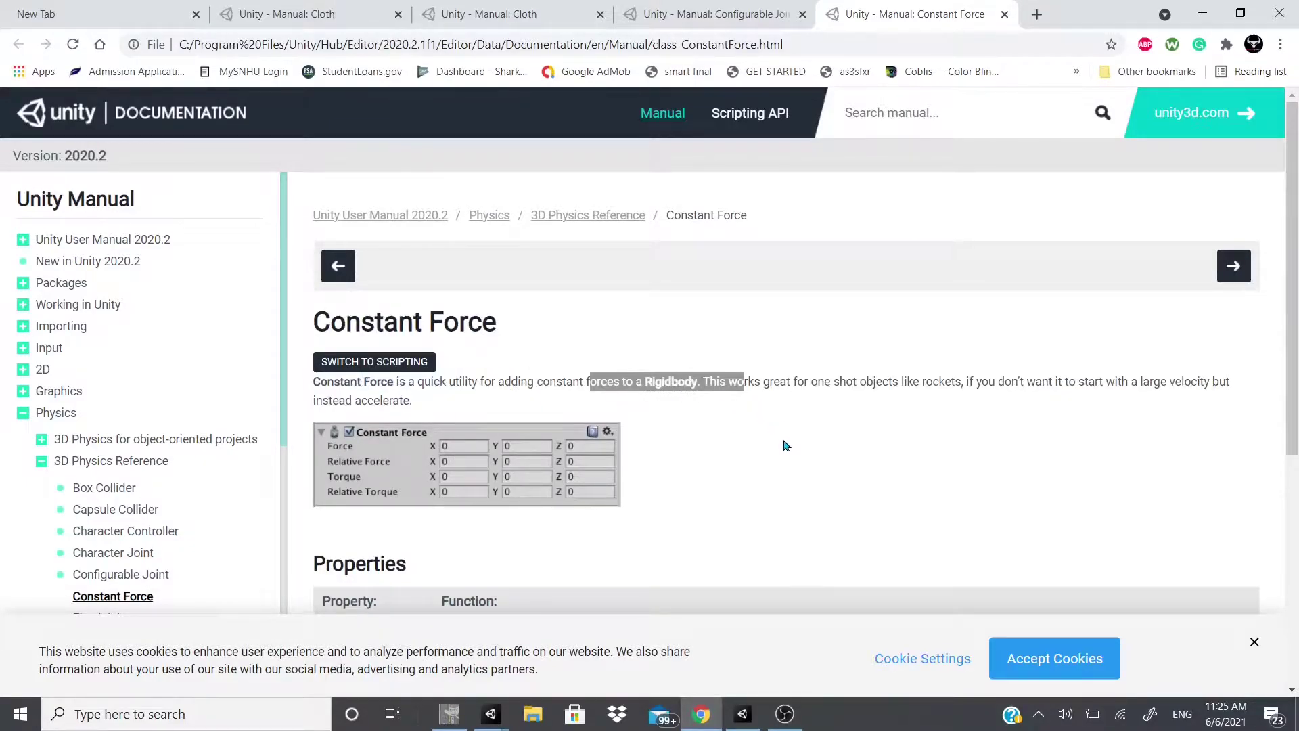
{"action": "left_click_drag", "start_coordinate": [773, 381], "coordinate": [883, 382]}
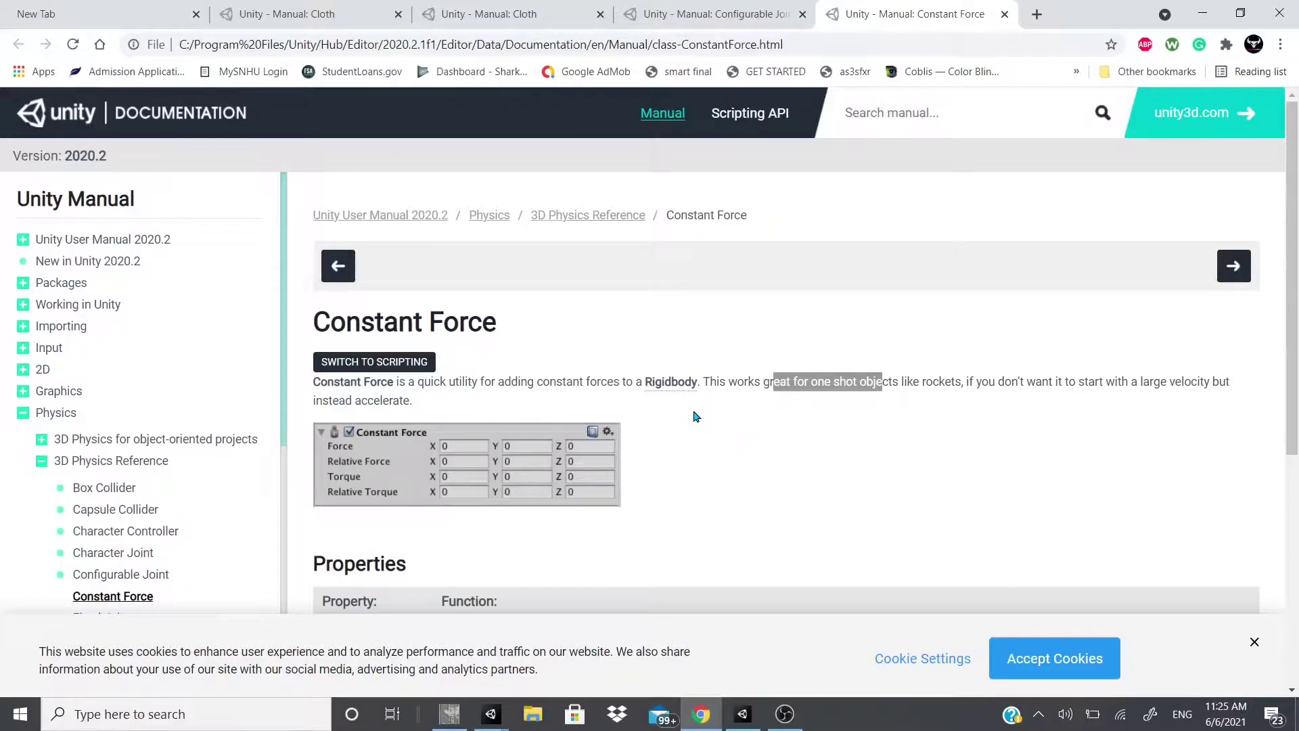
{"action": "scroll", "coordinate": [697, 415], "scroll_direction": "down", "scroll_amount": 5}
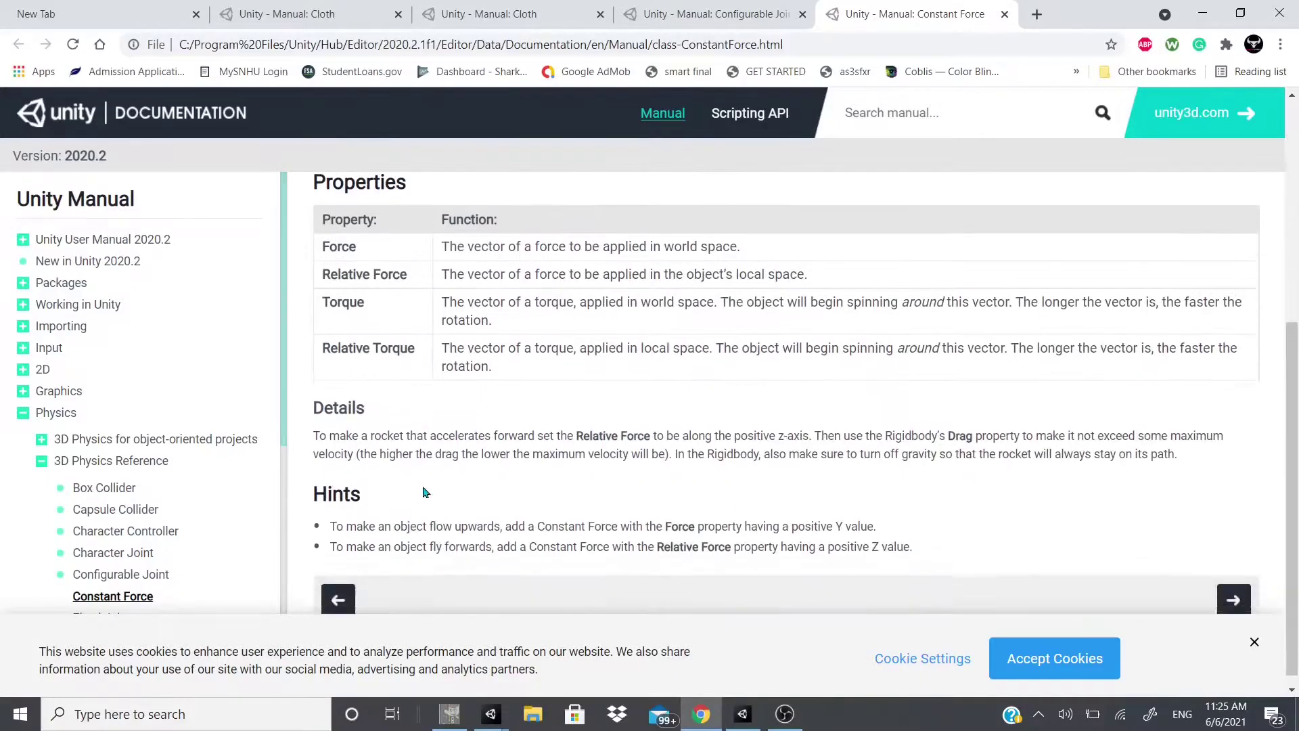
{"action": "left_click", "coordinate": [1207, 9]}
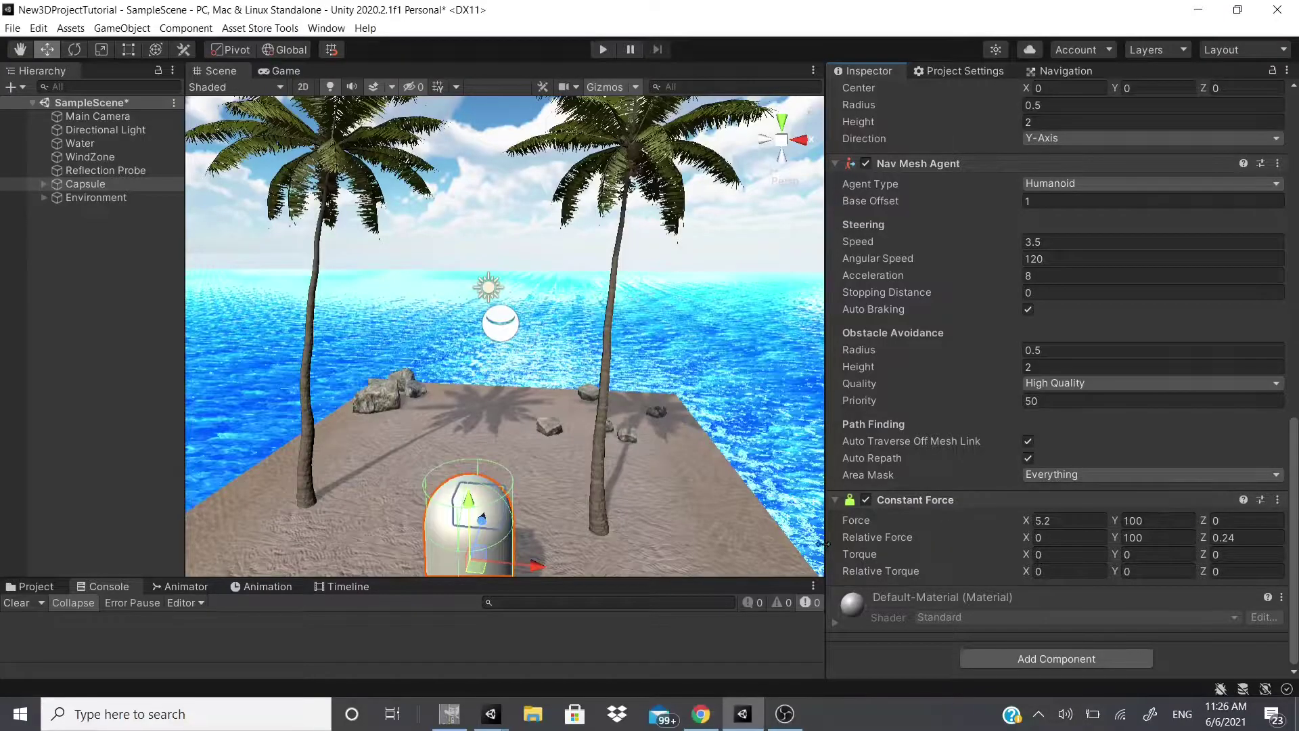
Set the Constant Force's X Torque to 5.62, and remove the Constant Force component from the Capsule
{"action": "left_click_drag", "start_coordinate": [1021, 554], "coordinate": [1241, 553]}
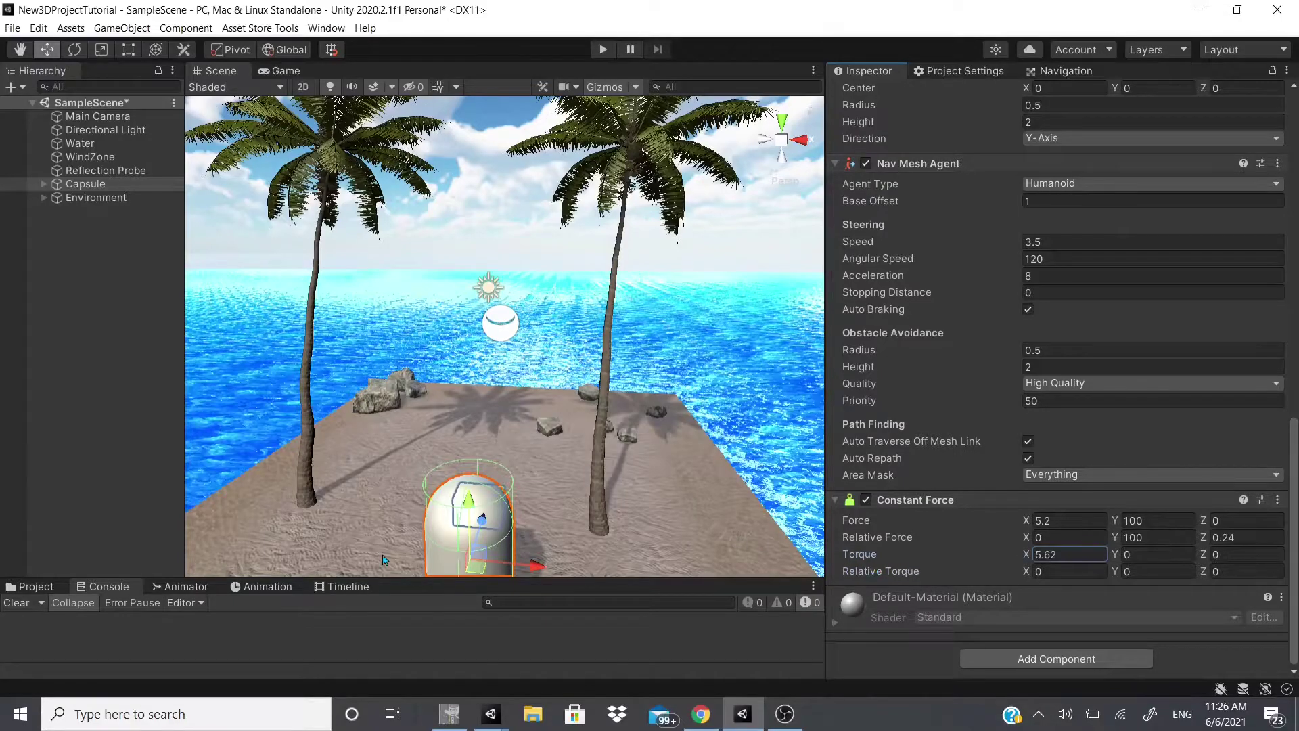
{"action": "scroll", "coordinate": [497, 561], "scroll_direction": "down", "scroll_amount": 3}
{"action": "left_click", "coordinate": [1056, 658]}
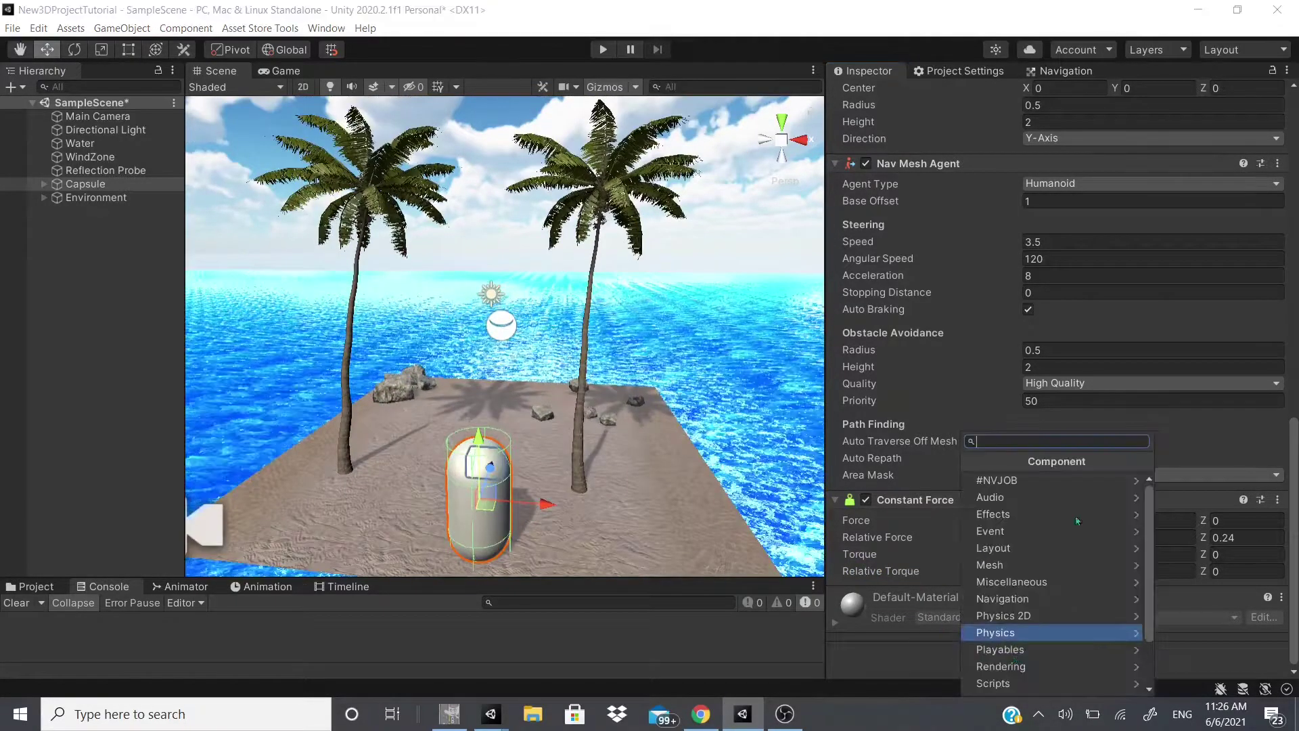
{"action": "left_click", "coordinate": [1277, 499]}
{"action": "left_click", "coordinate": [1189, 372]}
Add a Fixed Joint component from the Physics category to the Capsule
{"action": "left_click", "coordinate": [1034, 662]}
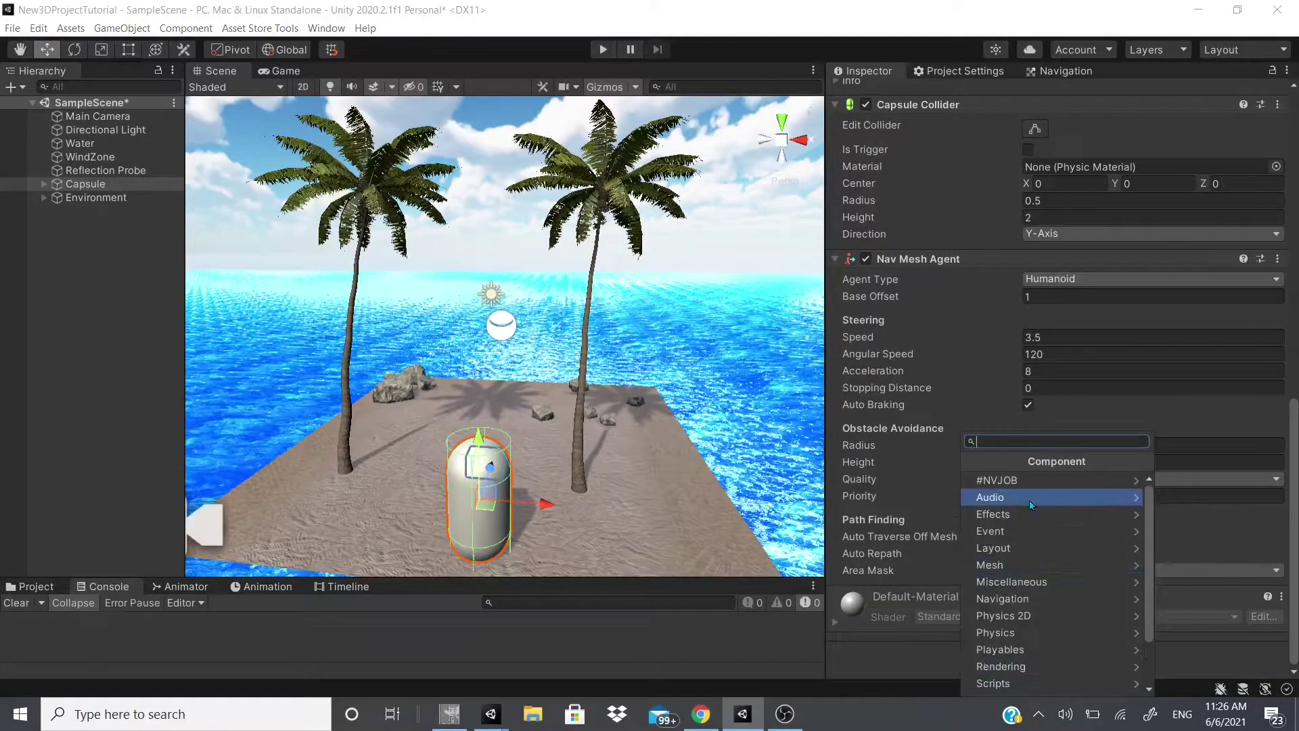
{"action": "scroll", "coordinate": [1029, 499], "scroll_direction": "down", "scroll_amount": 2}
{"action": "left_click", "coordinate": [1031, 567]}
{"action": "left_click", "coordinate": [1037, 599]}
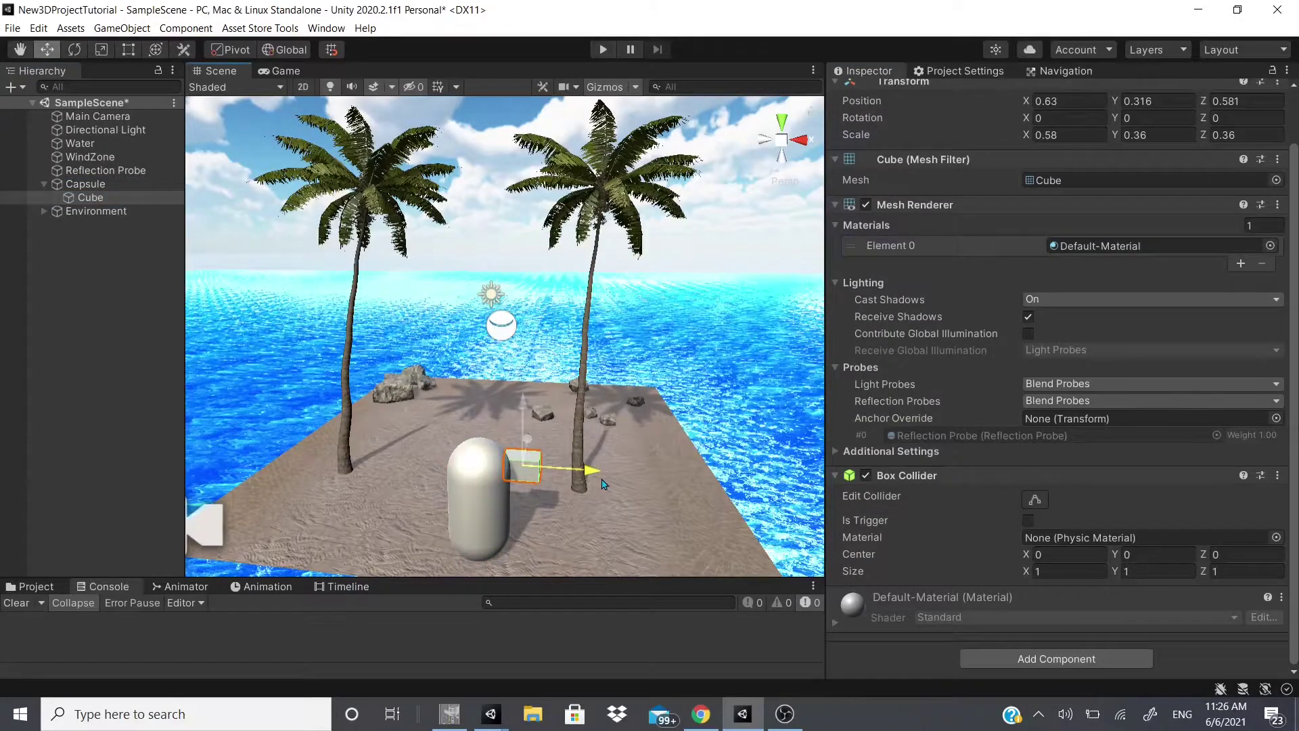
Move the Cube out of the Capsule to the scene's root level, and remove the Capsule's Fixed Joint component
{"action": "left_click_drag", "start_coordinate": [602, 479], "coordinate": [611, 479]}
{"action": "left_click_drag", "start_coordinate": [90, 199], "coordinate": [117, 270]}
{"action": "left_click", "coordinate": [90, 213]}
{"action": "scroll", "coordinate": [1208, 357], "scroll_direction": "up", "scroll_amount": 2}
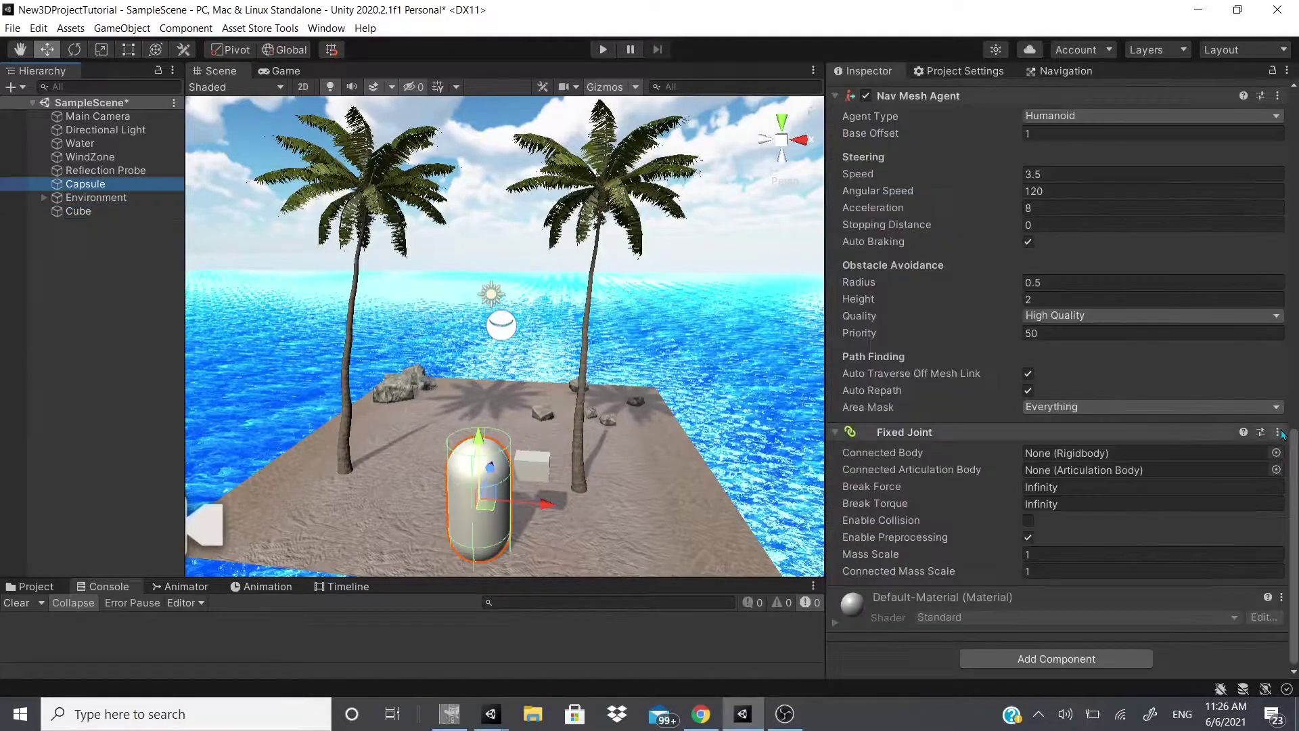
{"action": "left_click", "coordinate": [1278, 433]}
{"action": "left_click", "coordinate": [1233, 506]}
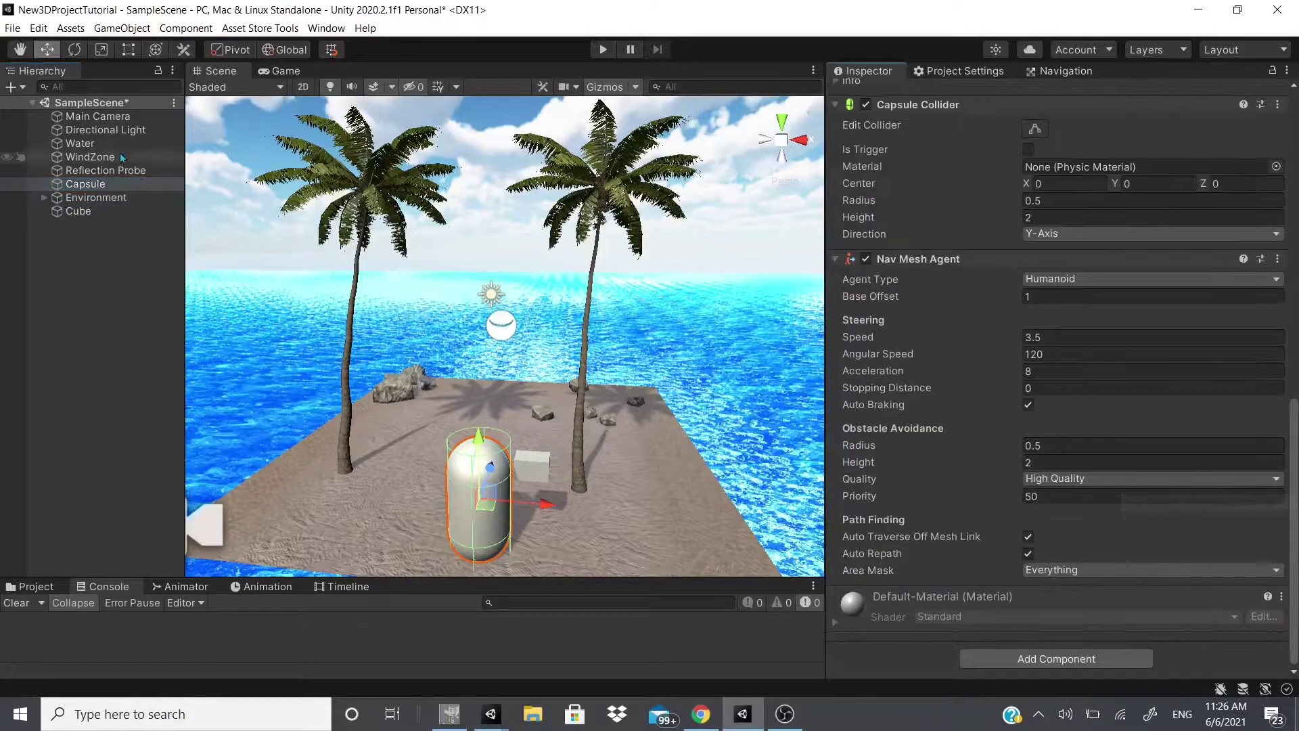
Add Rigidbody and Fixed Joint components to the Cube, and assign the Capsule as the joint's Connected Body
{"action": "left_click", "coordinate": [134, 214]}
{"action": "left_click", "coordinate": [1034, 665]}
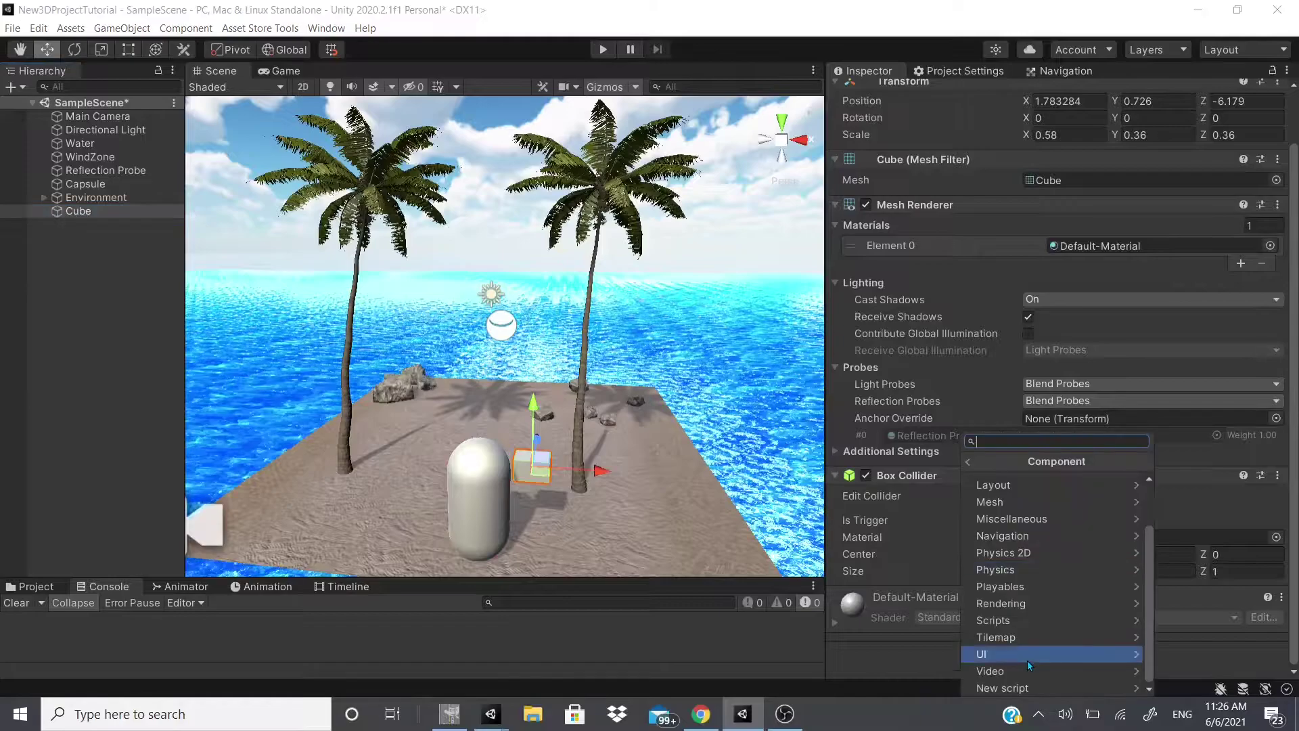
{"action": "type", "text": "rig"}
{"action": "key", "text": "Return"}
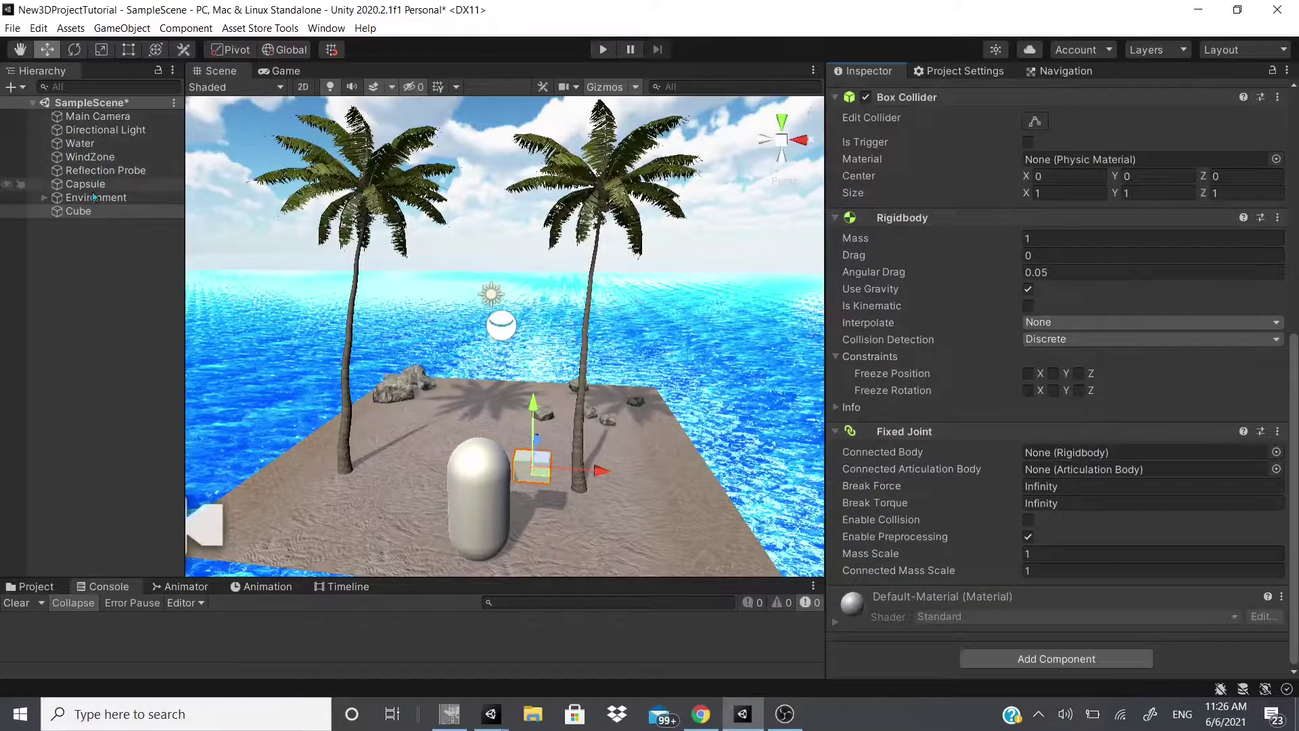
{"action": "left_click_drag", "start_coordinate": [86, 184], "coordinate": [1076, 467]}
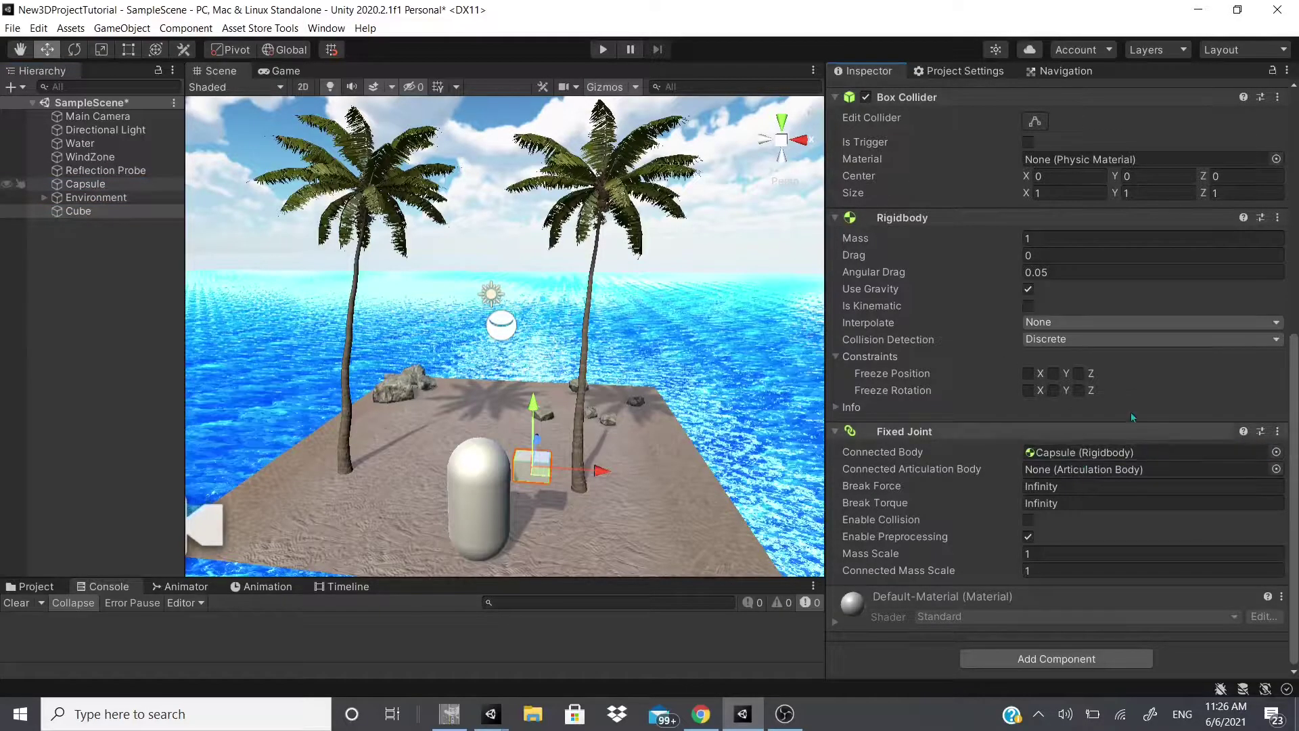
Turn off Use Gravity for the Cube and nudge it closer to the Capsule, testing the joint by moving the Capsule in play mode
{"action": "left_click", "coordinate": [1028, 289]}
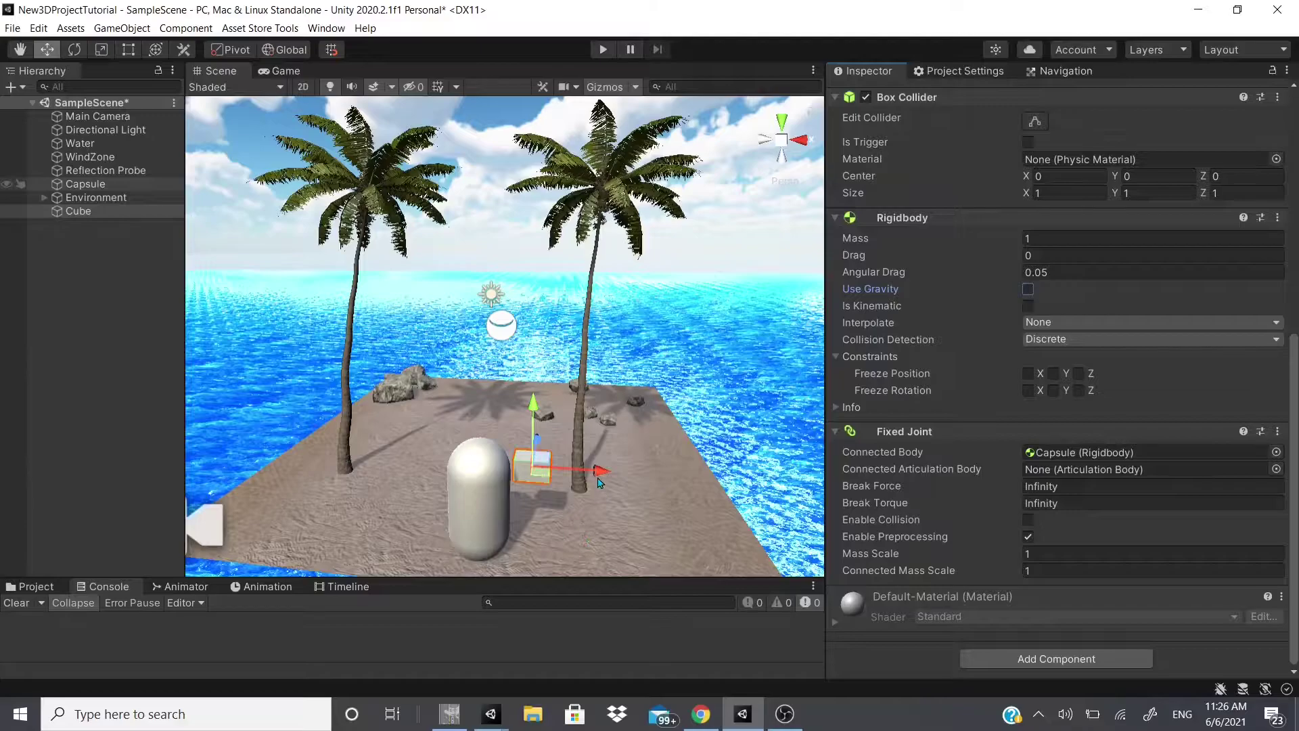
{"action": "left_click_drag", "start_coordinate": [602, 472], "coordinate": [593, 471]}
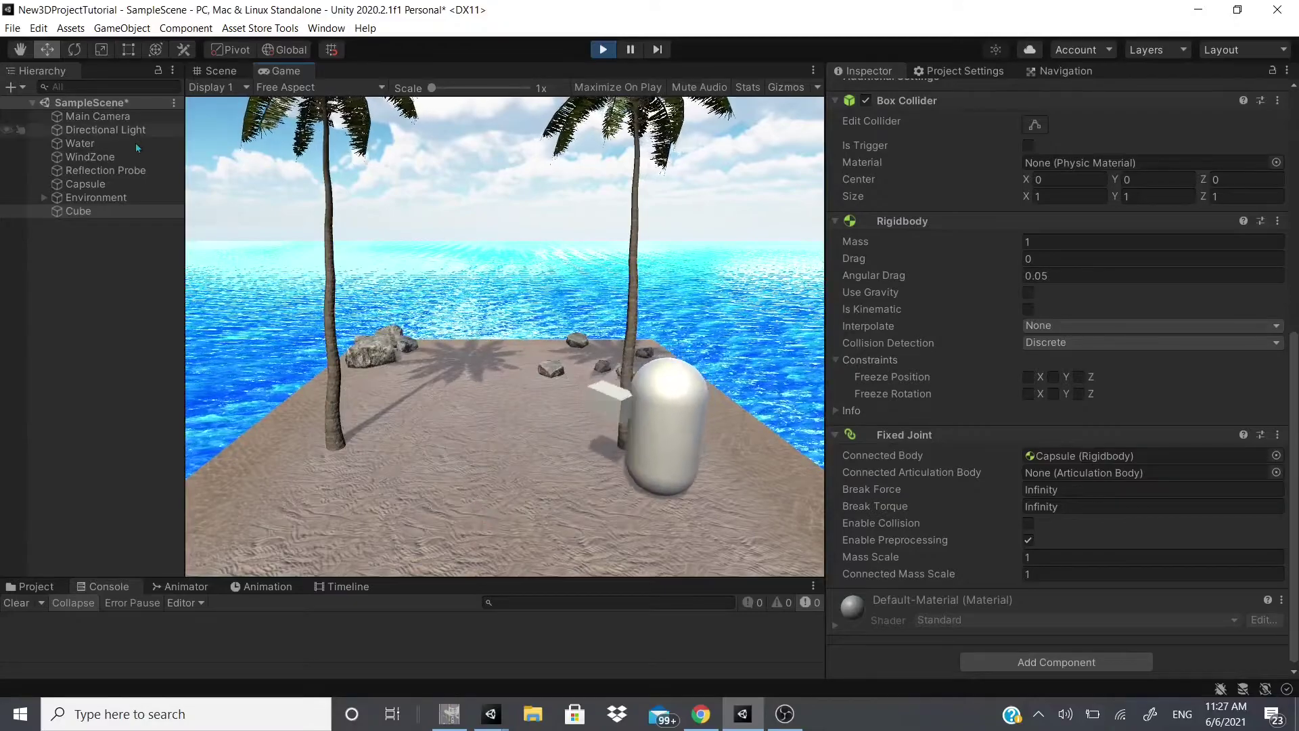
{"action": "left_click", "coordinate": [80, 211]}
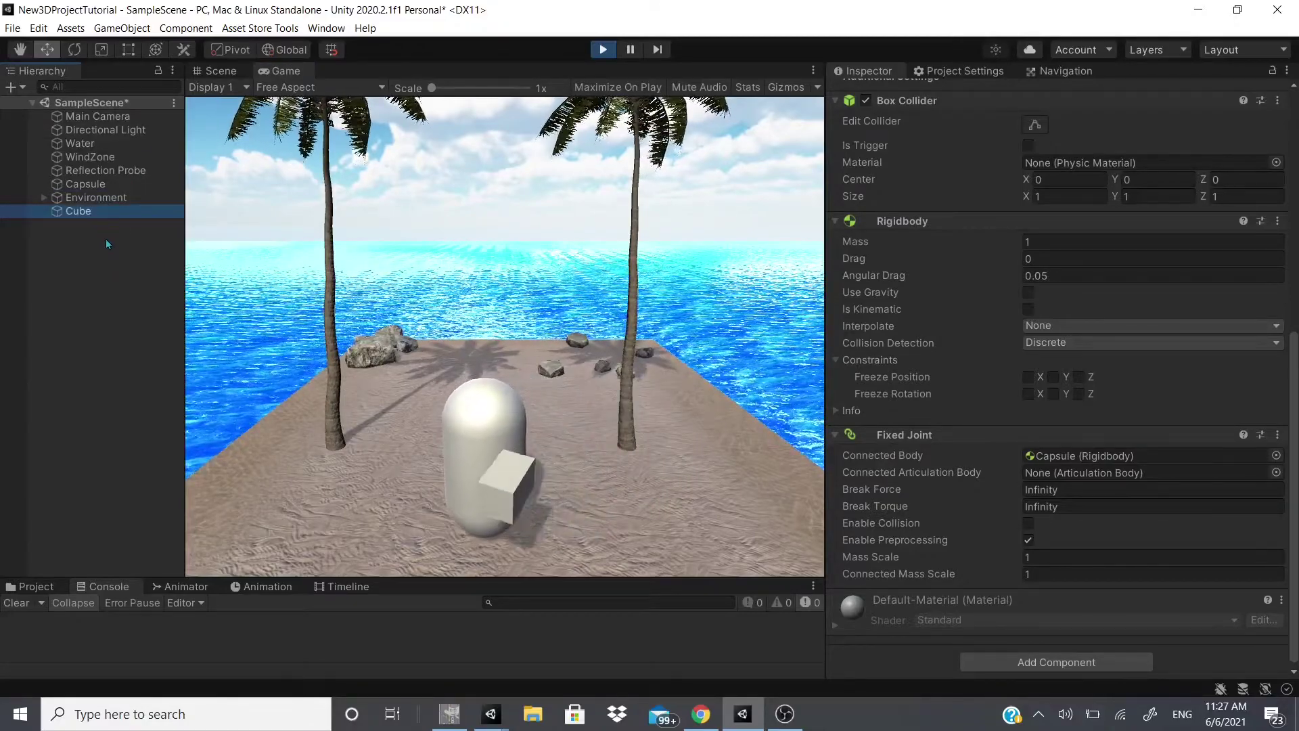
{"action": "left_click", "coordinate": [304, 399]}
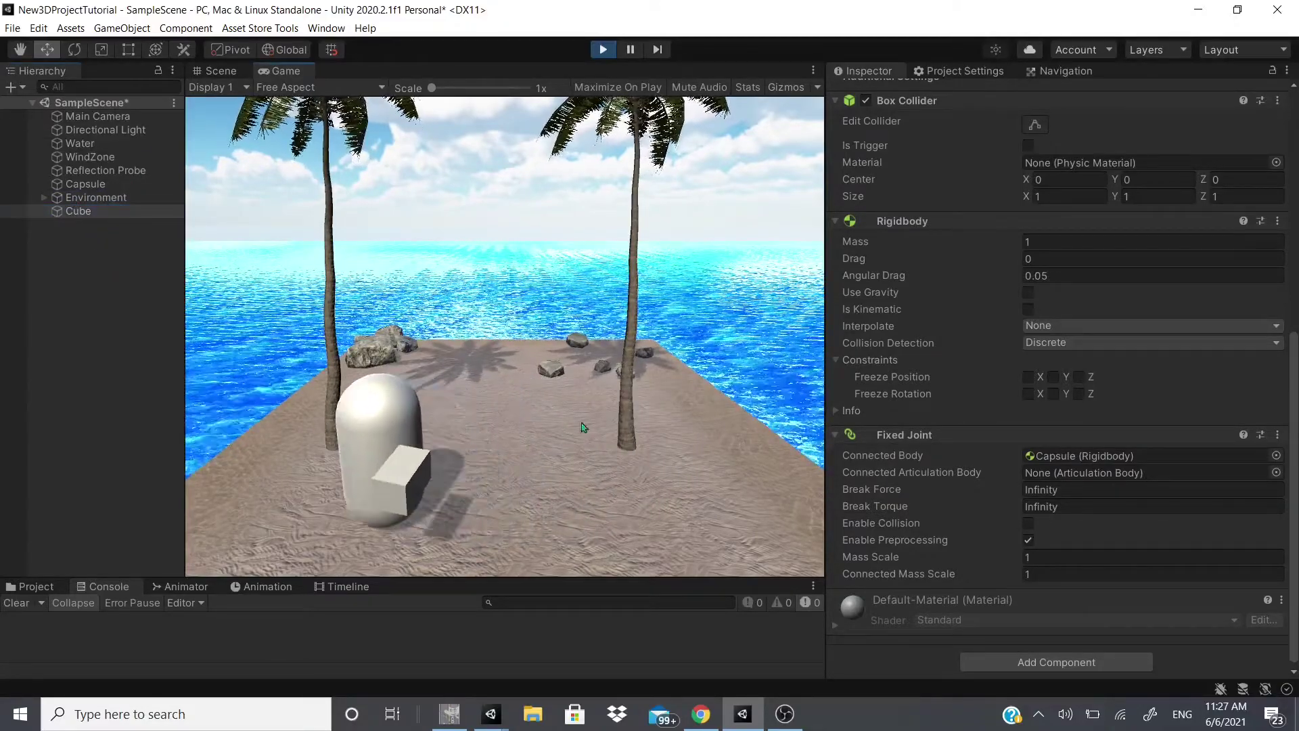
Pause play mode and frame the Environment group in the Scene view with its child objects listed
{"action": "left_click", "coordinate": [631, 50]}
{"action": "left_click", "coordinate": [220, 71]}
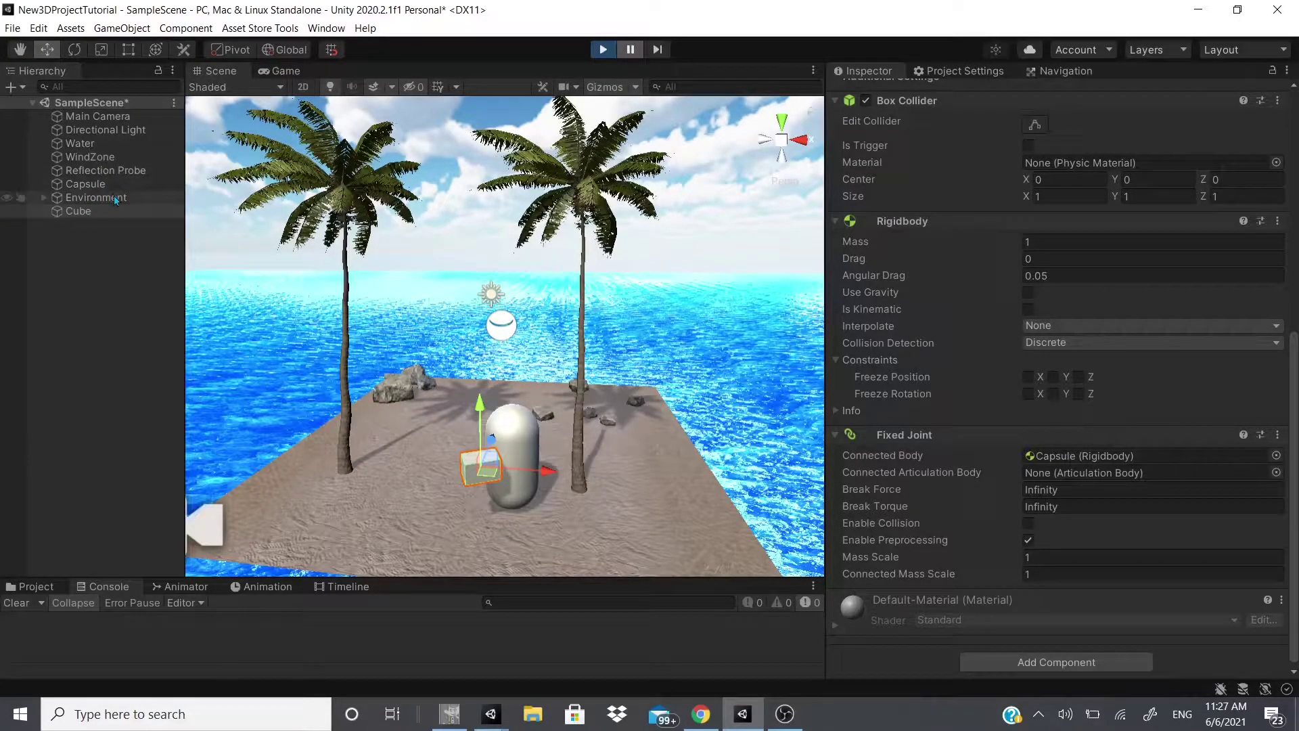
{"action": "left_click", "coordinate": [44, 196]}
{"action": "left_click", "coordinate": [95, 202]}
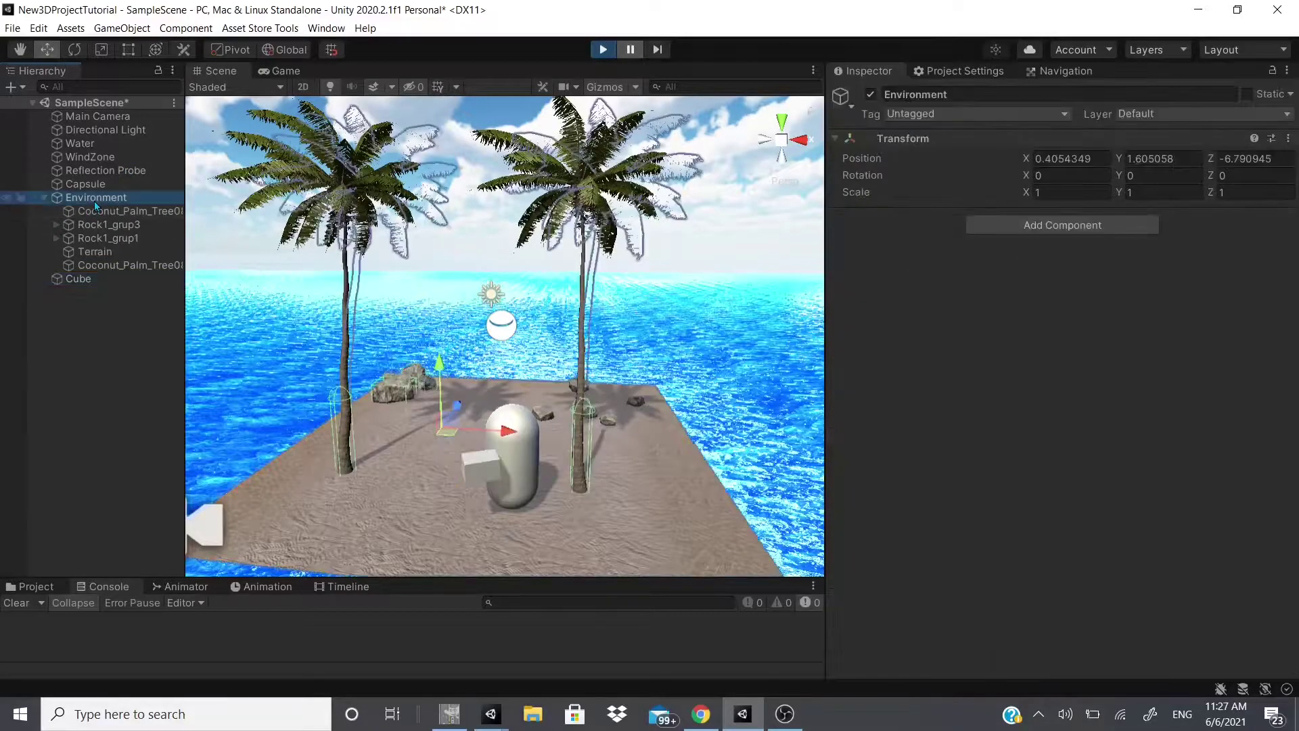
{"action": "double_click", "coordinate": [95, 202]}
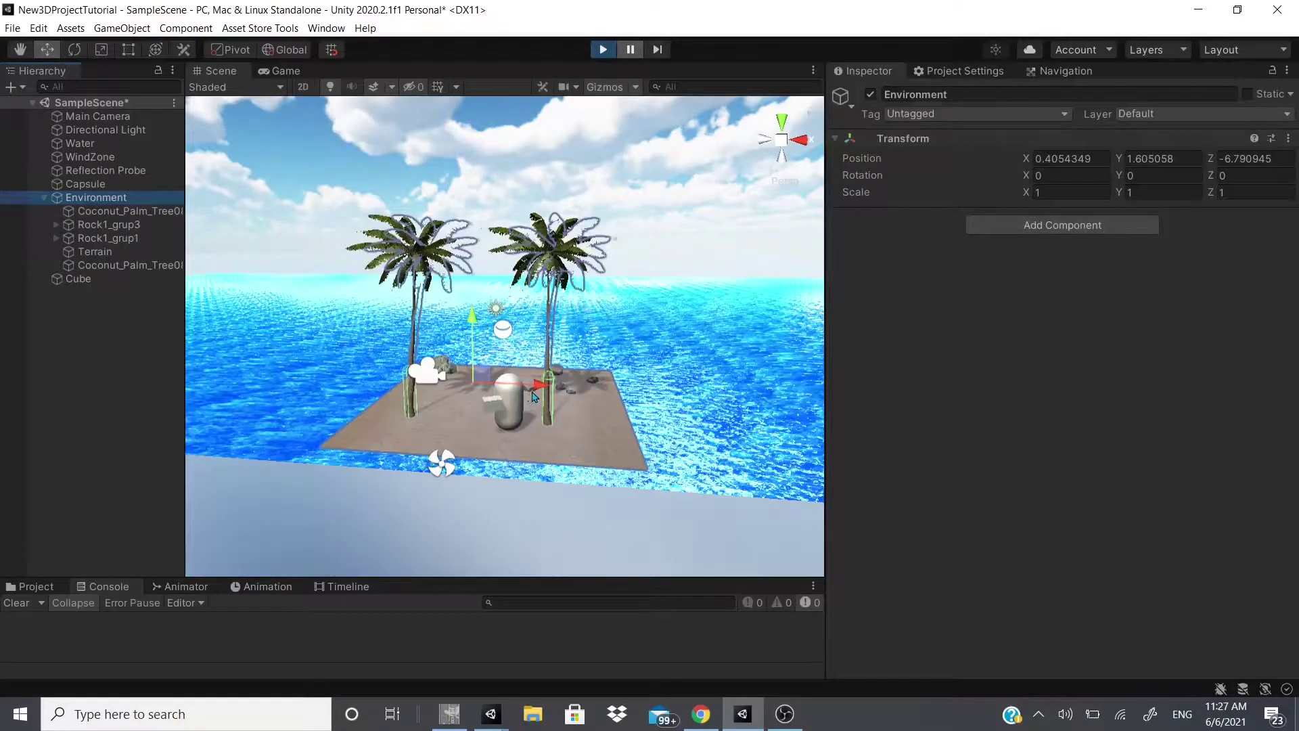
Try moving the Environment group along the X axis, and undo the move
{"action": "left_click_drag", "start_coordinate": [532, 396], "coordinate": [583, 397]}
{"action": "key", "text": "ctrl+z"}
{"action": "key", "text": "ctrl+z"}
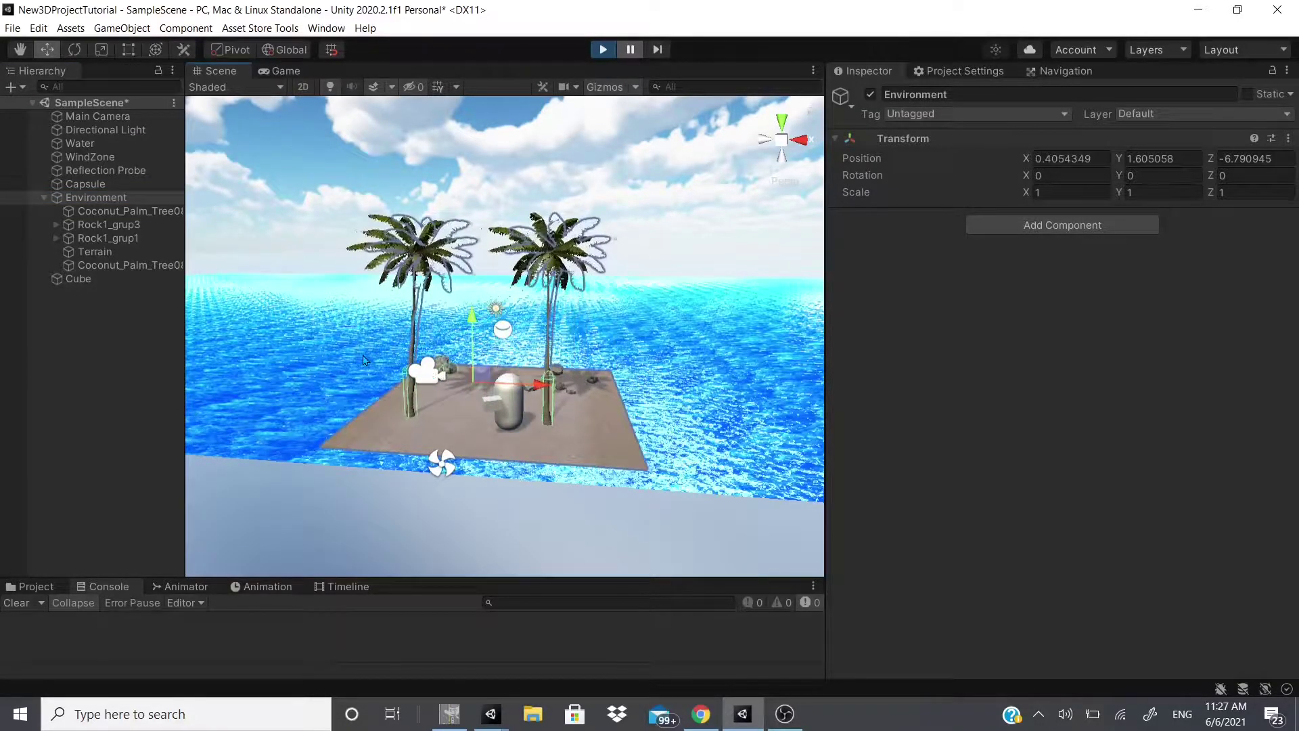
Frame the Cube in the Scene view and remove its Fixed Joint component while play mode is paused
{"action": "left_click", "coordinate": [45, 198]}
{"action": "left_click", "coordinate": [37, 144]}
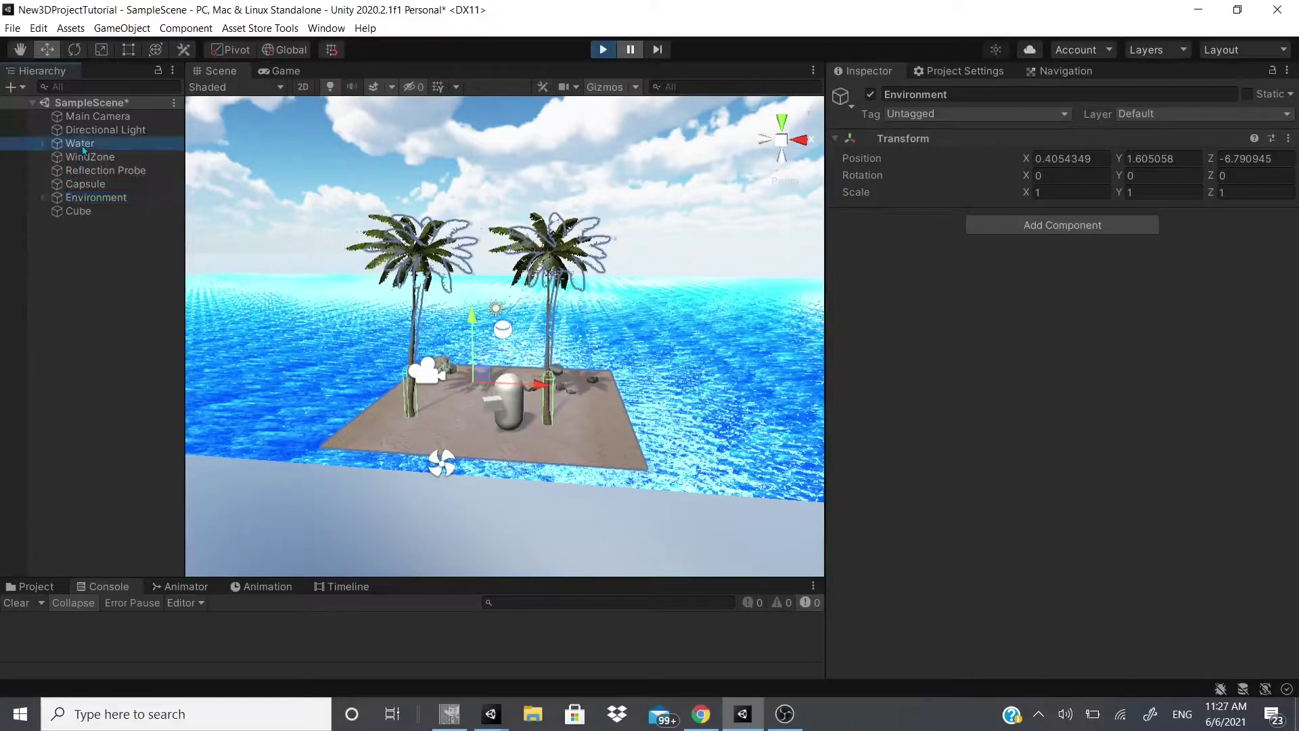
{"action": "left_click_drag", "start_coordinate": [604, 295], "coordinate": [121, 335]}
{"action": "double_click", "coordinate": [78, 211]}
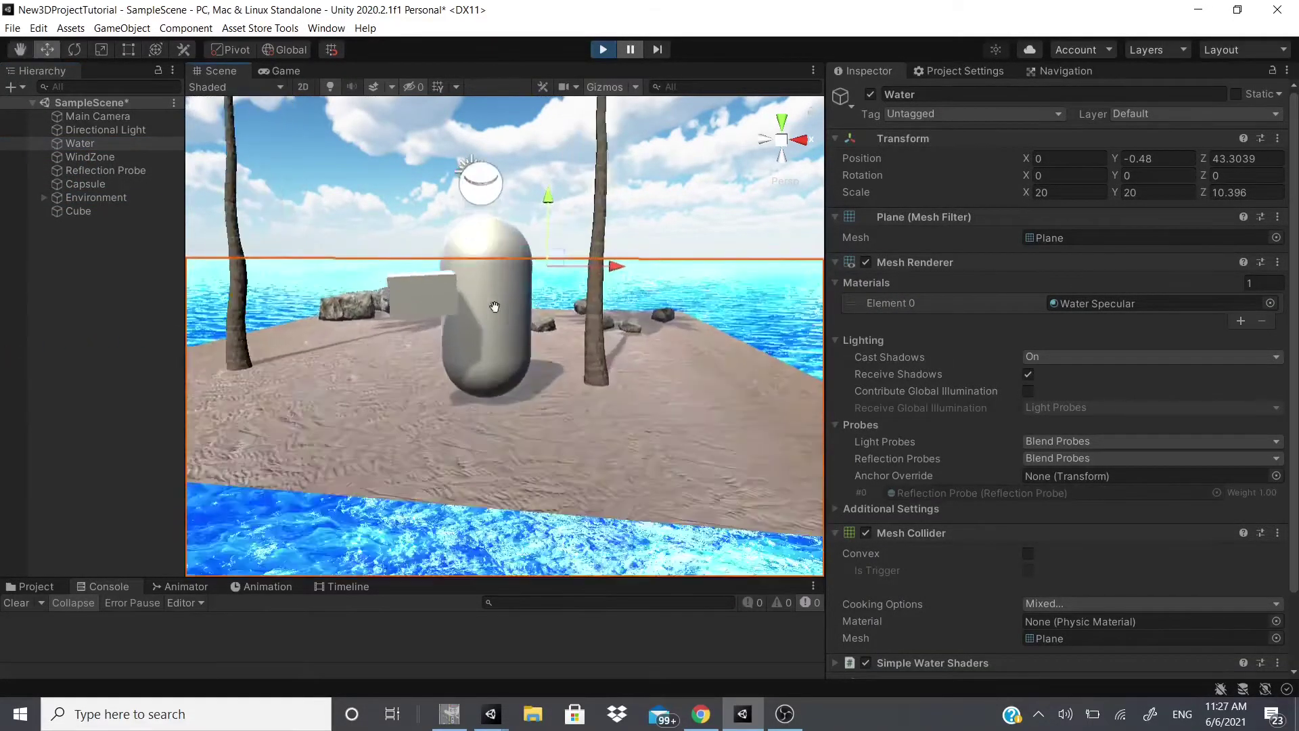
{"action": "scroll", "coordinate": [926, 567], "scroll_direction": "down", "scroll_amount": 10}
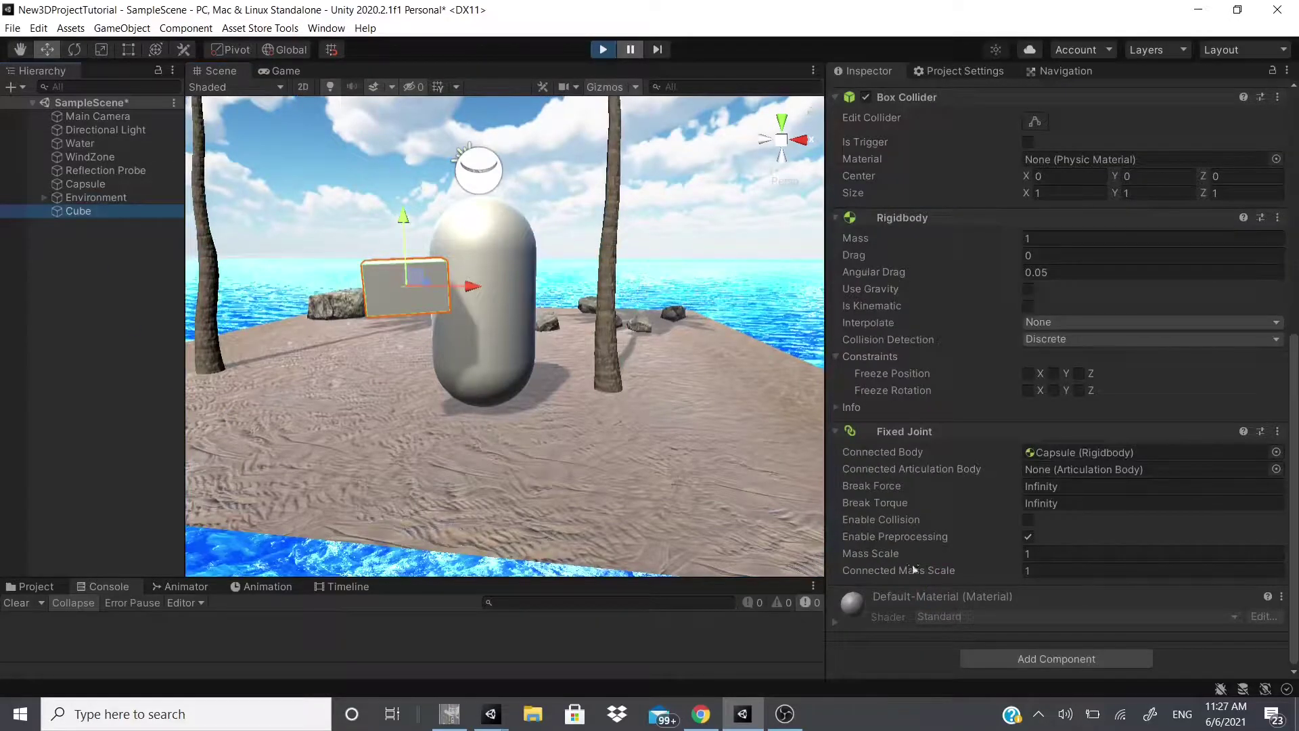
{"action": "left_click", "coordinate": [1276, 435]}
{"action": "left_click", "coordinate": [1174, 498]}
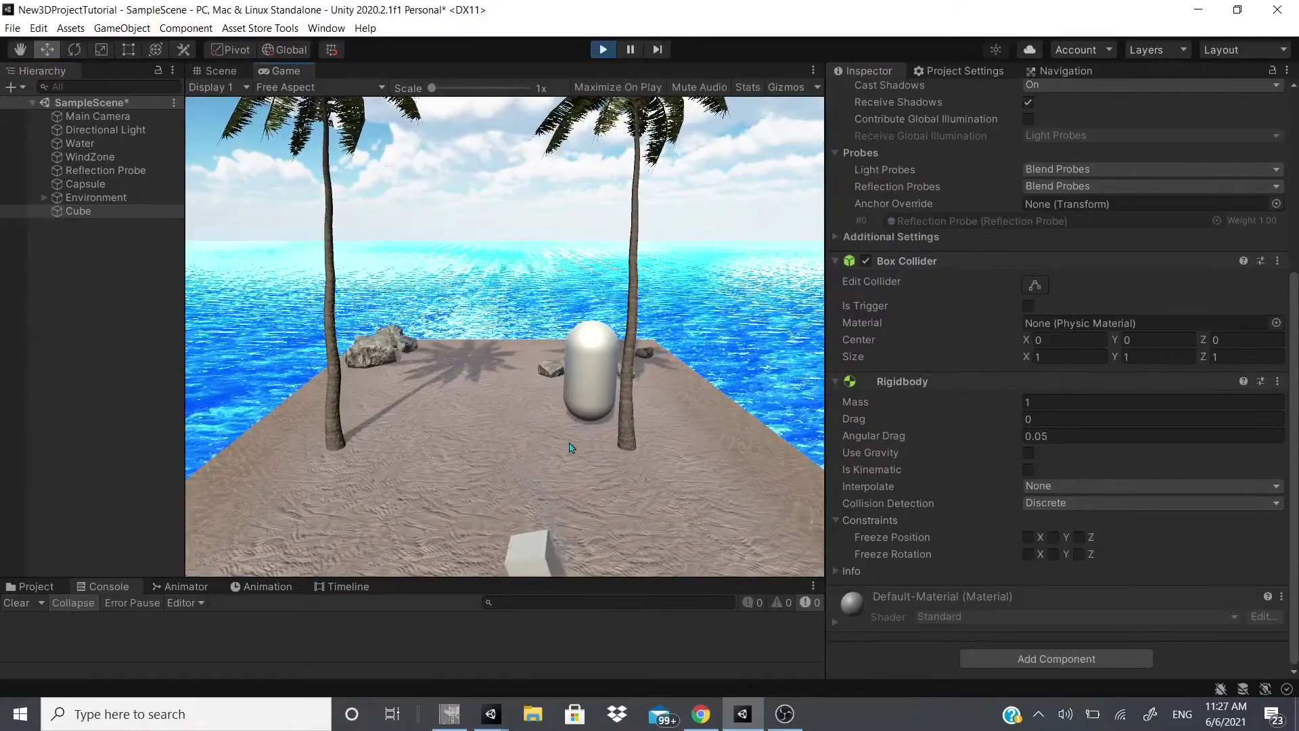
Resume the game to test moving the Capsule without the joint, and exit play mode
{"action": "key", "text": "a"}
{"action": "key", "text": "s"}
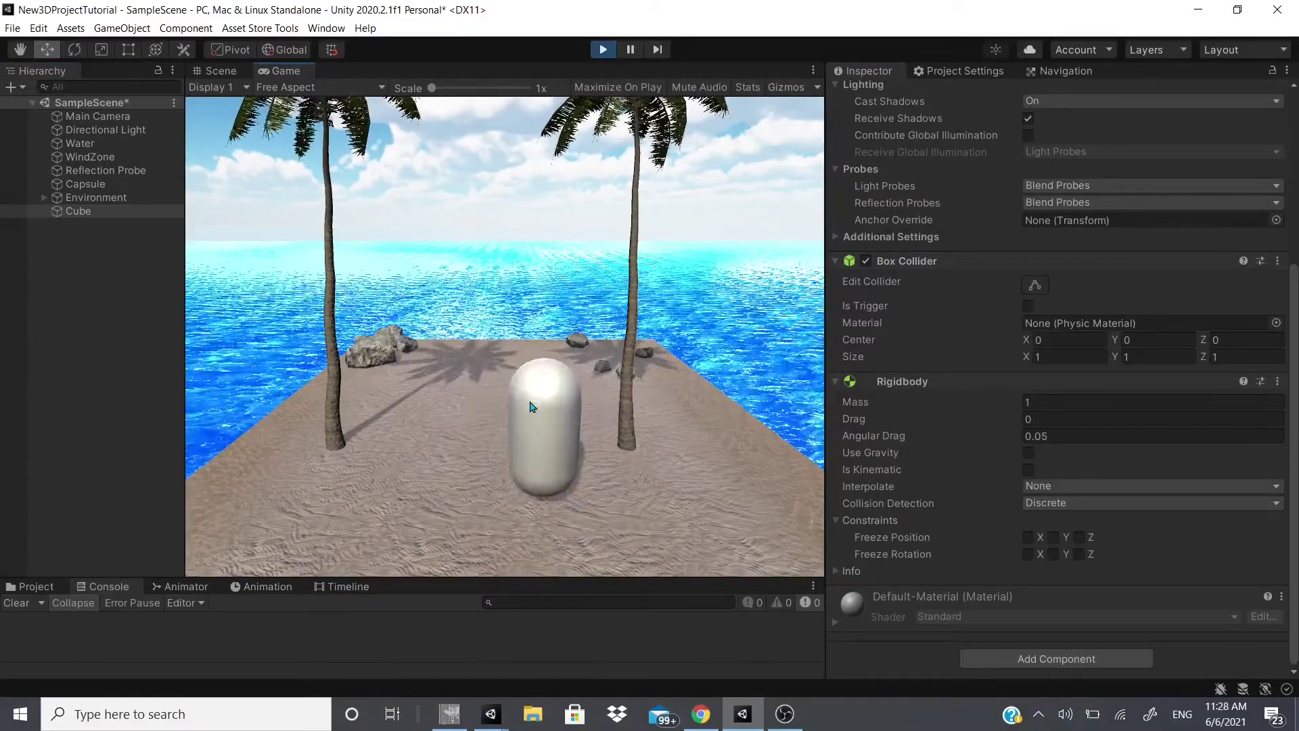
{"action": "left_click", "coordinate": [603, 49]}
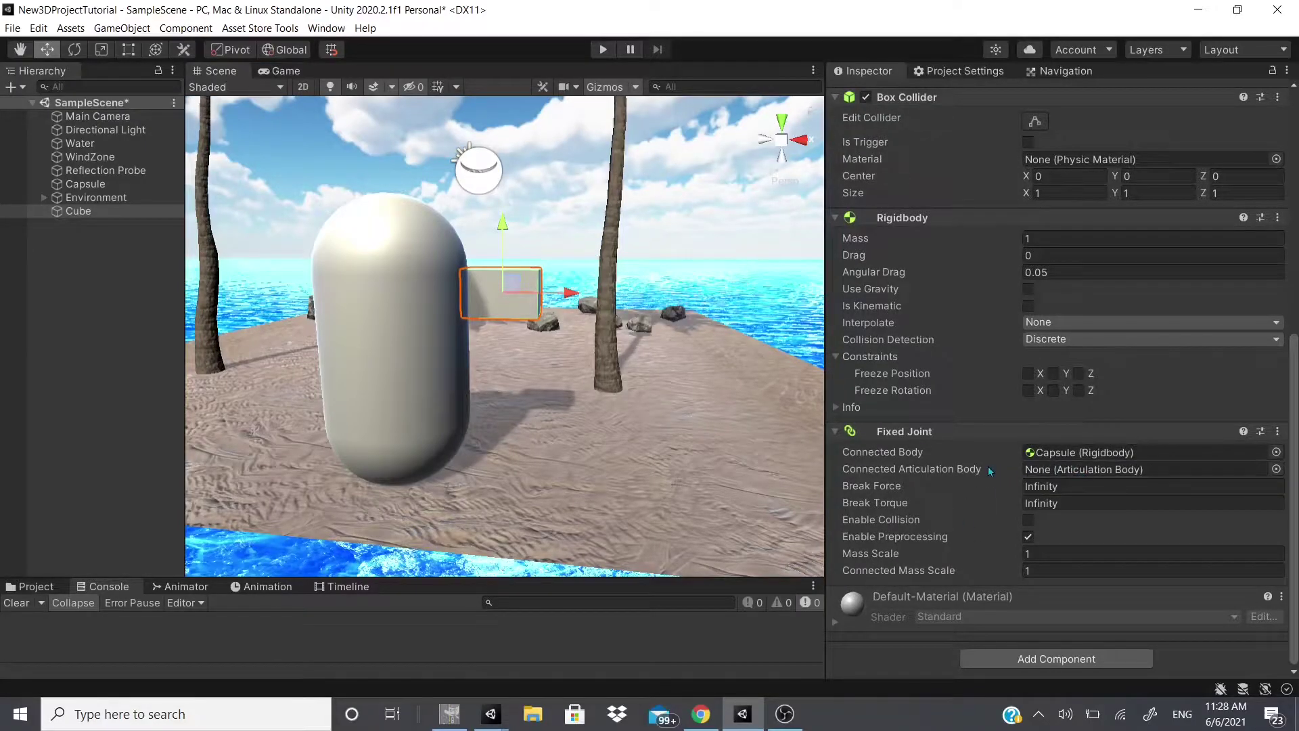
Examine the Connected Body and Connected Articulation Body settings of the Cube's Fixed Joint
{"action": "left_click", "coordinate": [1132, 468]}
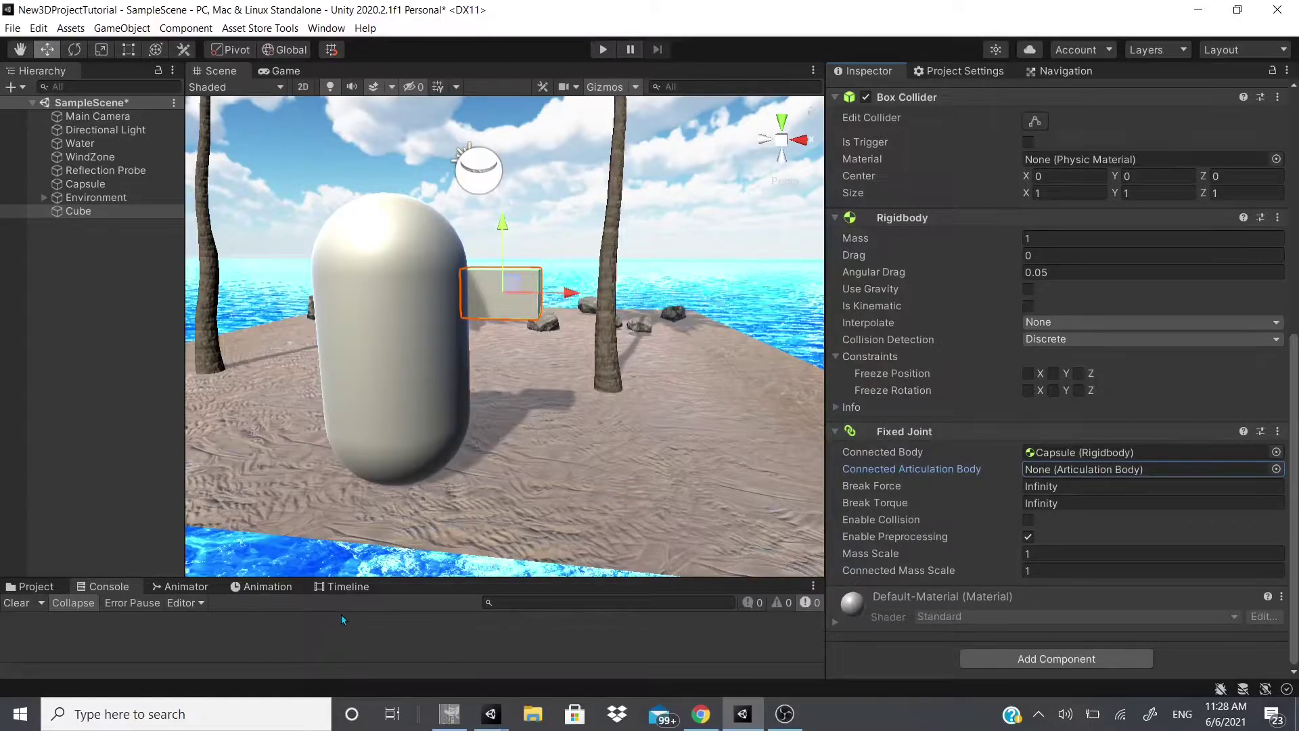
{"action": "left_click", "coordinate": [1111, 452]}
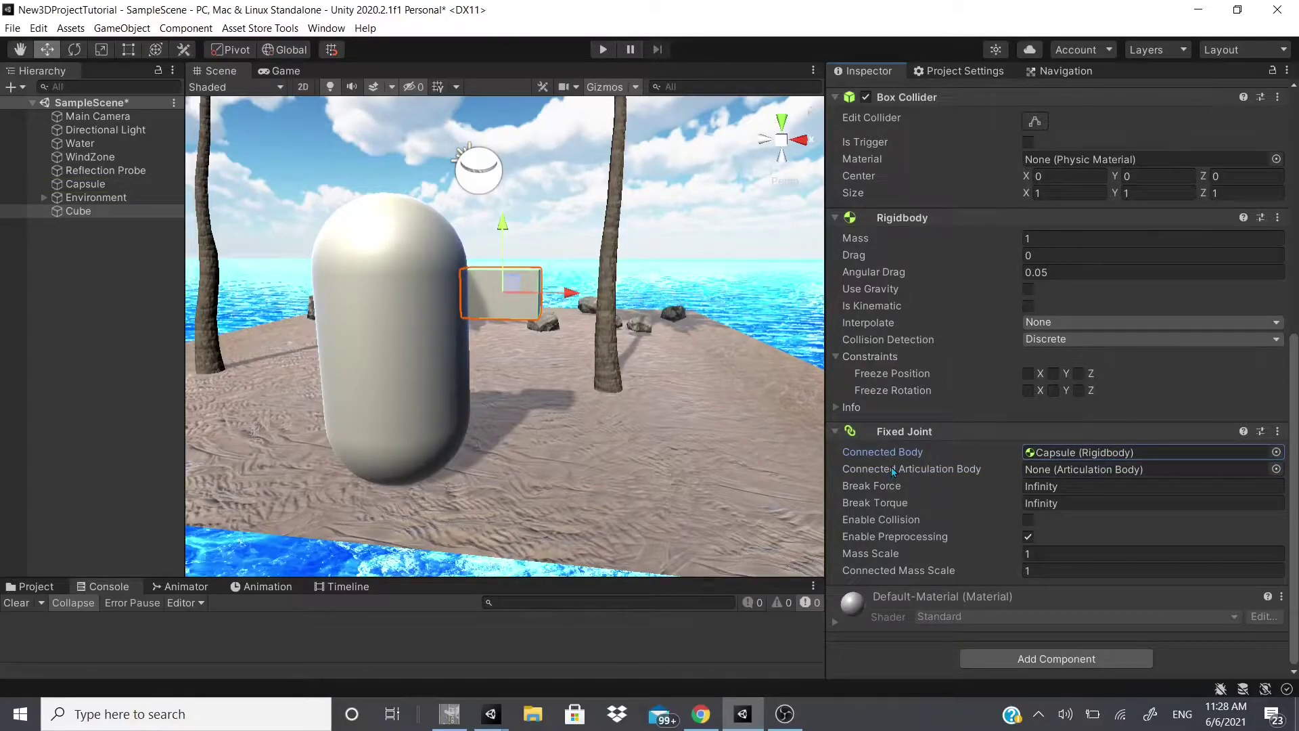
{"action": "left_click", "coordinate": [908, 469]}
{"action": "left_click", "coordinate": [1099, 455]}
Turn on Enable Collision for the Cube's Fixed Joint and set its Mass Scale to 7
{"action": "left_click", "coordinate": [994, 520]}
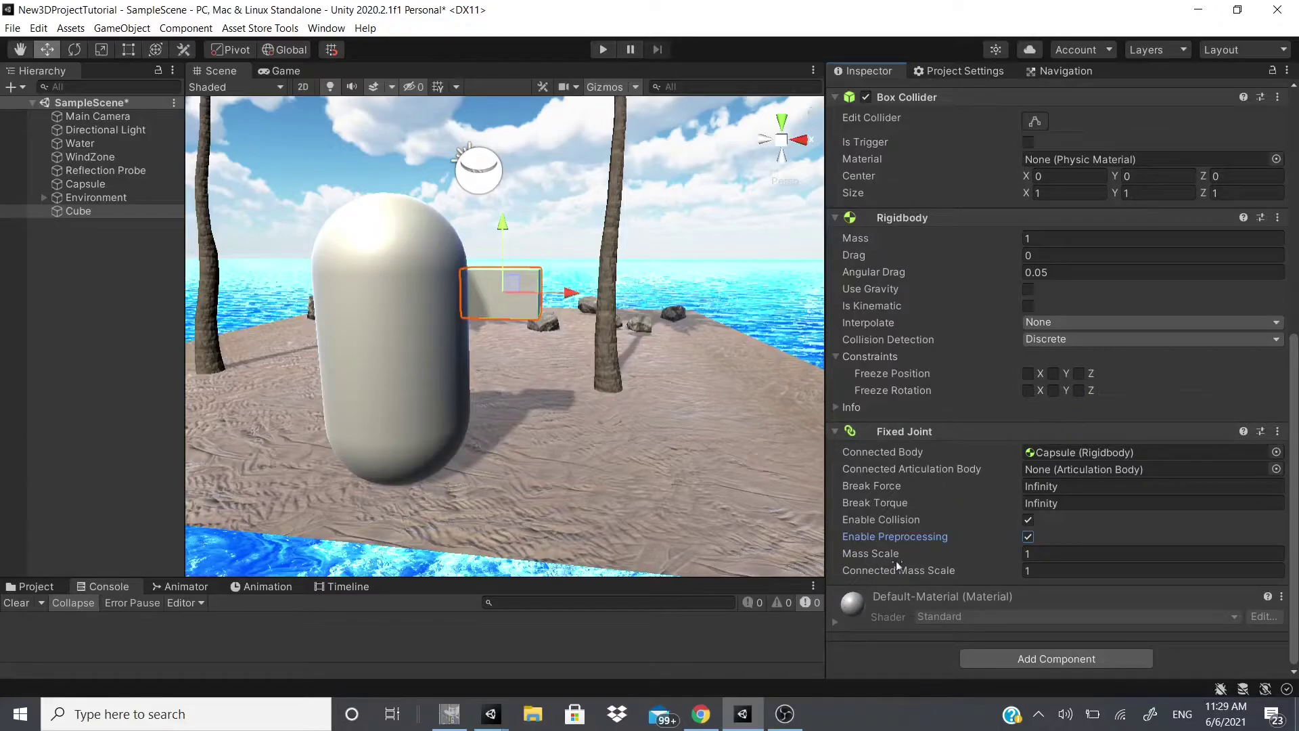
{"action": "left_click", "coordinate": [869, 559]}
{"action": "type", "text": "4.96"}
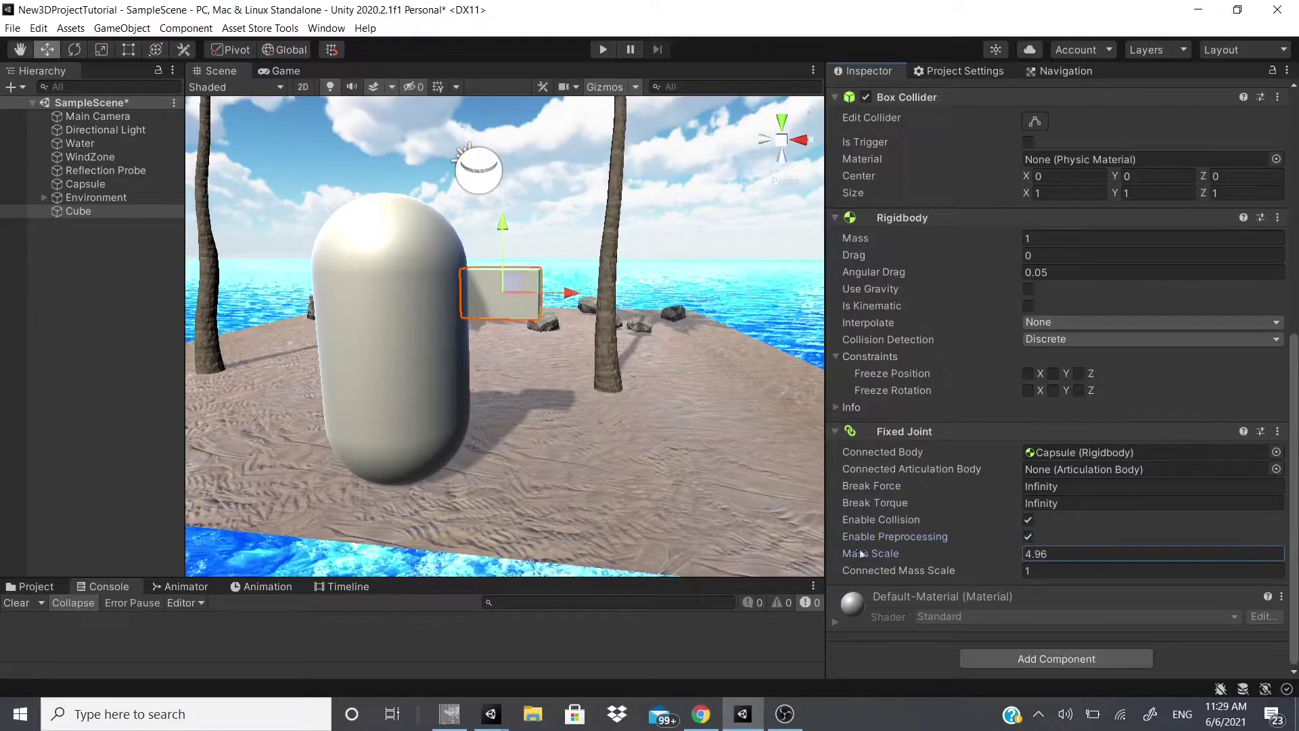
{"action": "left_click_drag", "start_coordinate": [887, 556], "coordinate": [912, 555]}
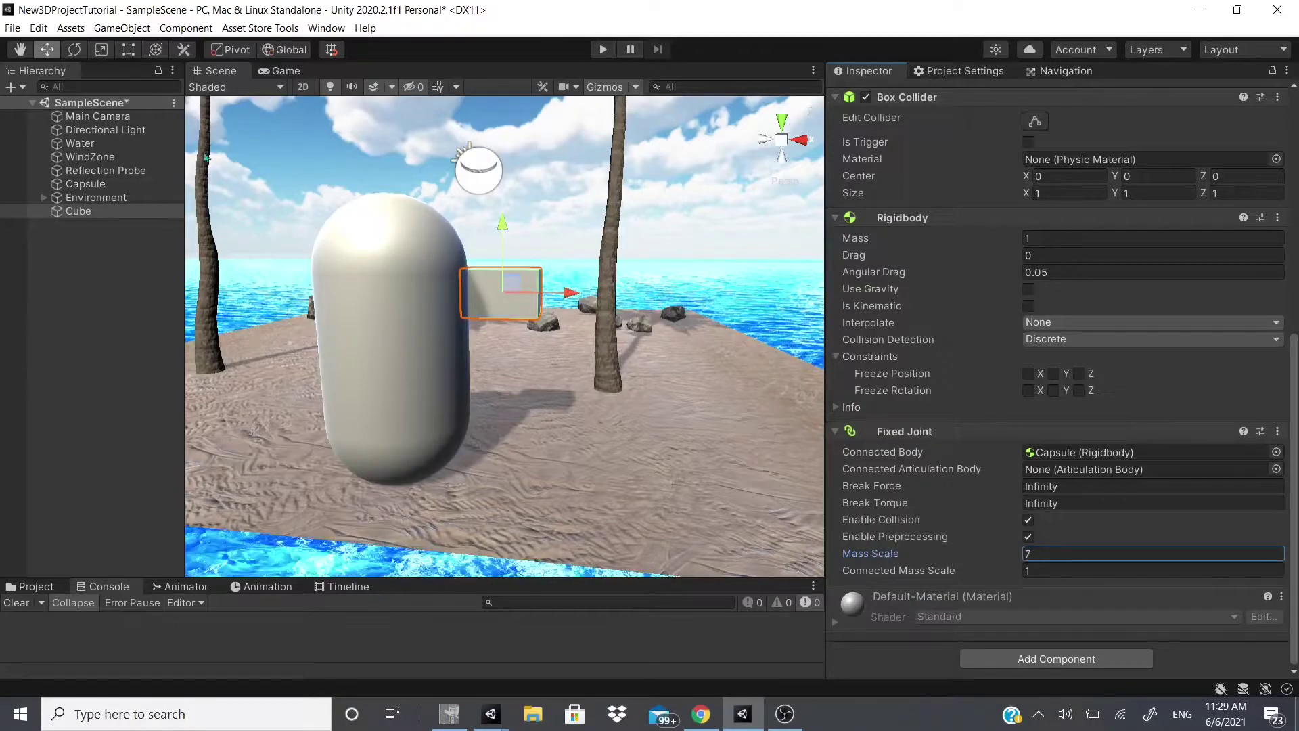
Examine the Connected Mass Scale setting of the Cube's Fixed Joint and review the Cube's other components
{"action": "left_click", "coordinate": [84, 218]}
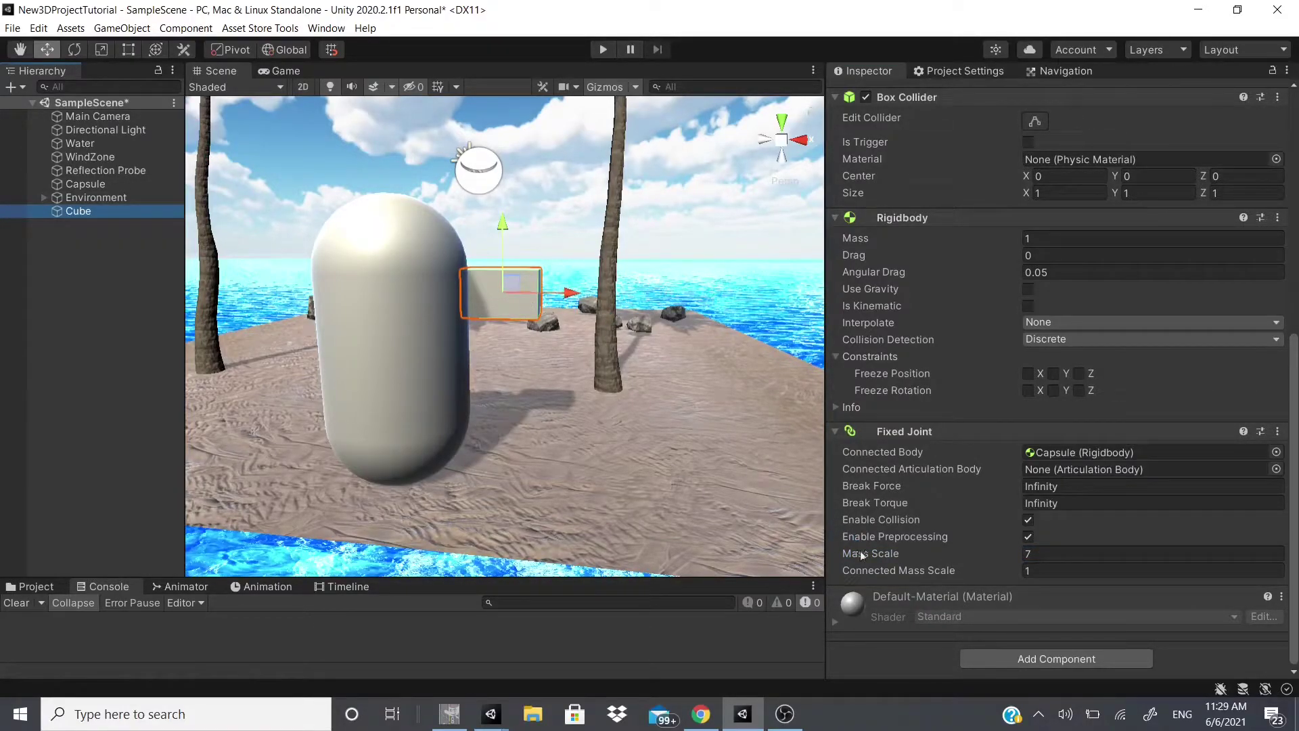
{"action": "mouse_move", "coordinate": [567, 296]}
{"action": "left_mouse_down"}
{"action": "mouse_move", "coordinate": [674, 304]}
{"action": "mouse_move", "coordinate": [548, 313]}
{"action": "mouse_move", "coordinate": [565, 313]}
{"action": "left_mouse_up"}
{"action": "left_click", "coordinate": [931, 567]}
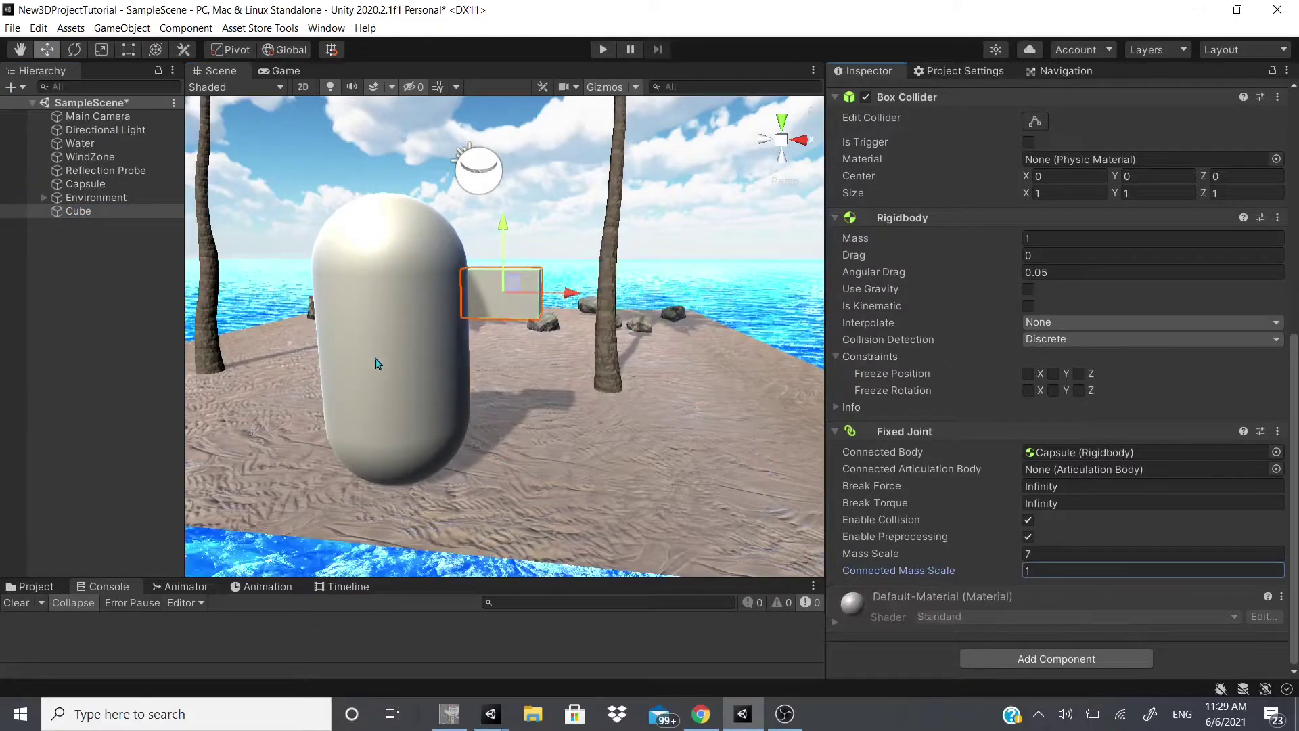
{"action": "scroll", "coordinate": [1265, 493], "scroll_direction": "up", "scroll_amount": 10}
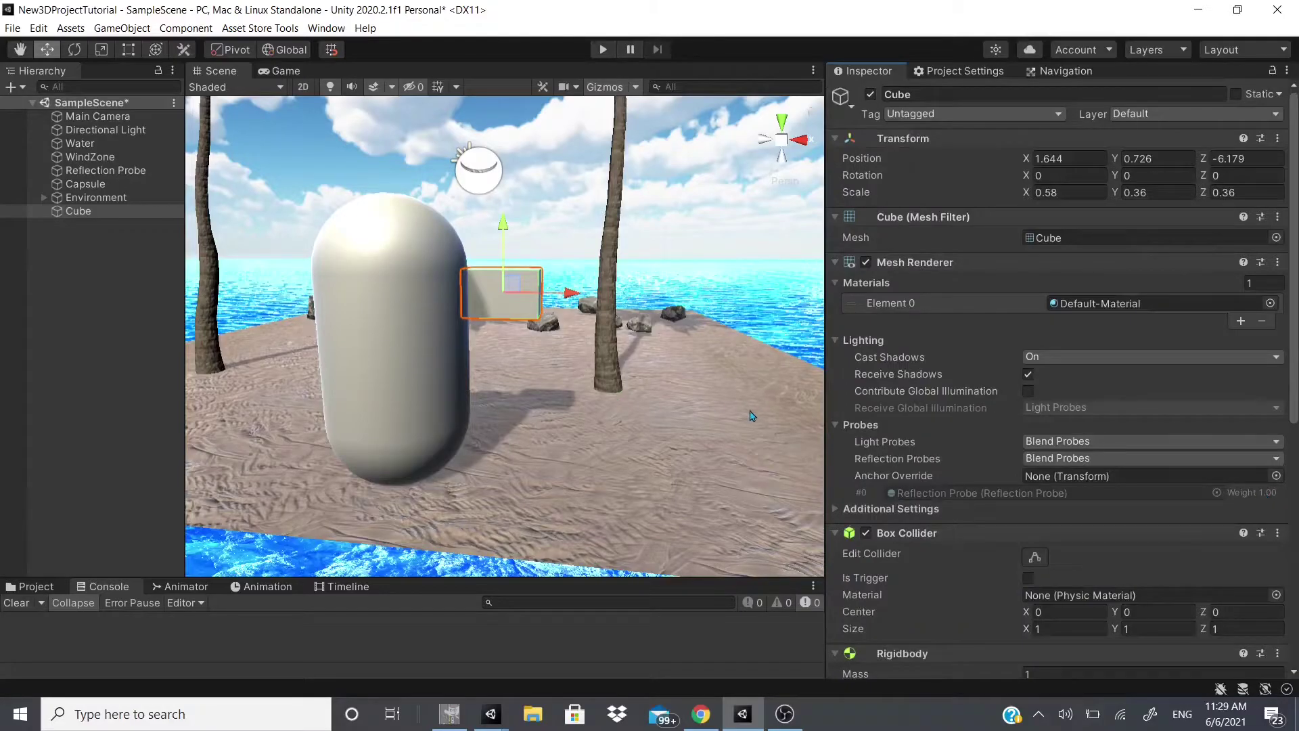
{"action": "scroll", "coordinate": [974, 344], "scroll_direction": "down", "scroll_amount": 10}
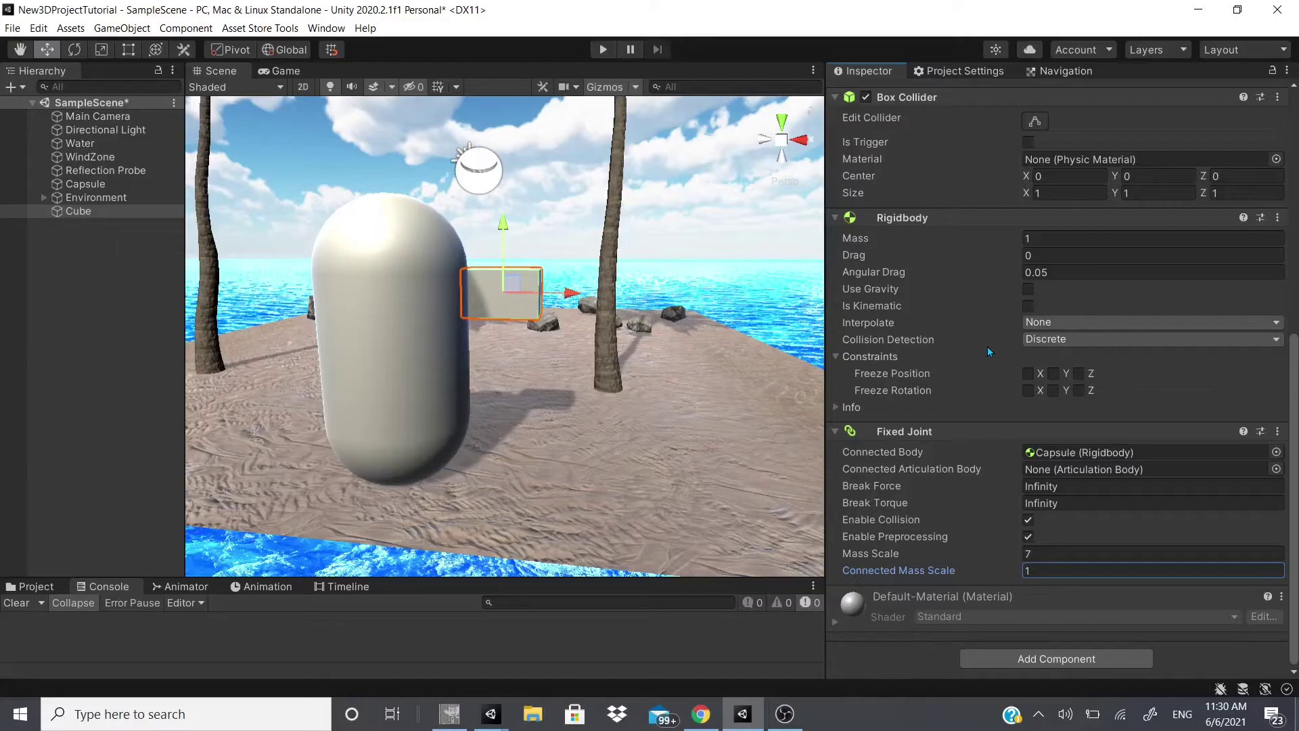
Browse the component categories available to add to the Cube
{"action": "left_click", "coordinate": [1019, 660]}
{"action": "key", "text": "Down"}
{"action": "key", "text": "Down"}
{"action": "key", "text": "Down"}
{"action": "key", "text": "Down"}
{"action": "key", "text": "Down"}
{"action": "key", "text": "Down"}
{"action": "key", "text": "Down"}
{"action": "key", "text": "Down"}
{"action": "key", "text": "Down"}
{"action": "key", "text": "Down"}
{"action": "key", "text": "Down"}
{"action": "key", "text": "Down"}
{"action": "key", "text": "Down"}
{"action": "key", "text": "Down"}
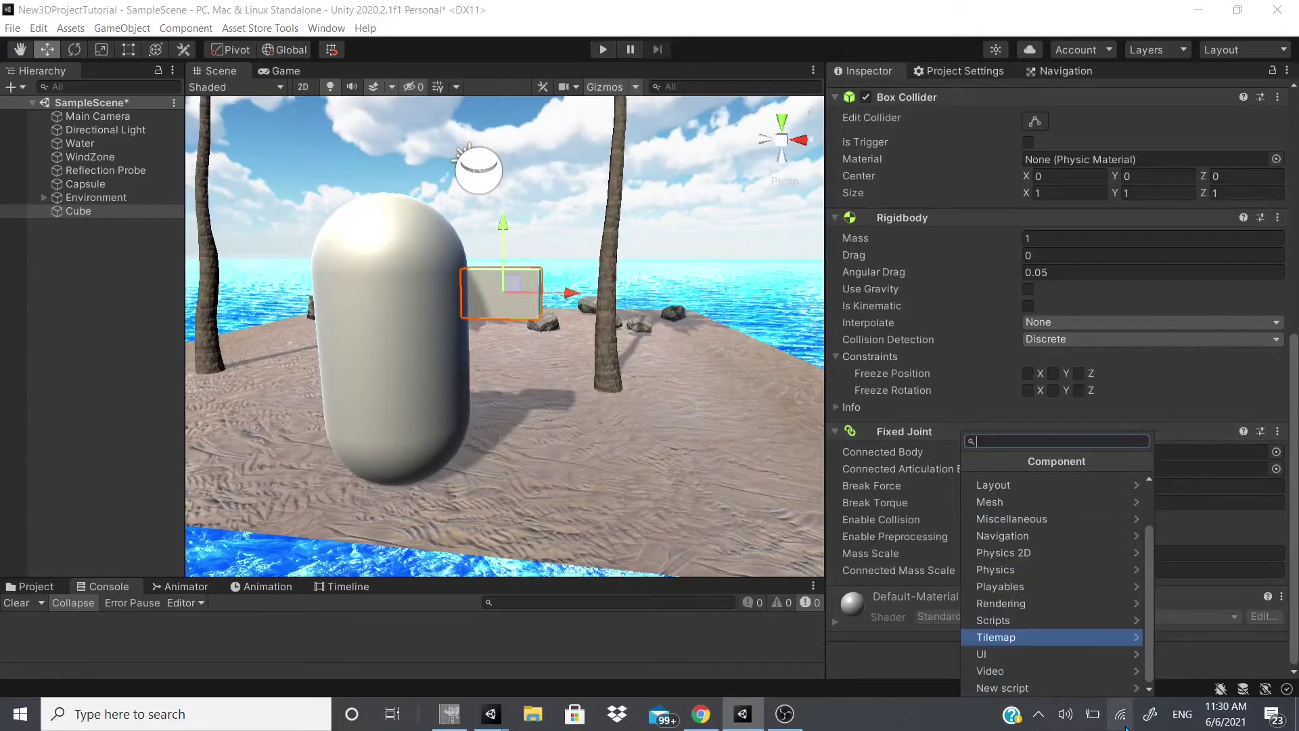
{"action": "key", "text": "Up"}
{"action": "key", "text": "Up"}
{"action": "key", "text": "Up"}
{"action": "key", "text": "Down"}
{"action": "key", "text": "Down"}
{"action": "key", "text": "Down"}
{"action": "key", "text": "Down"}
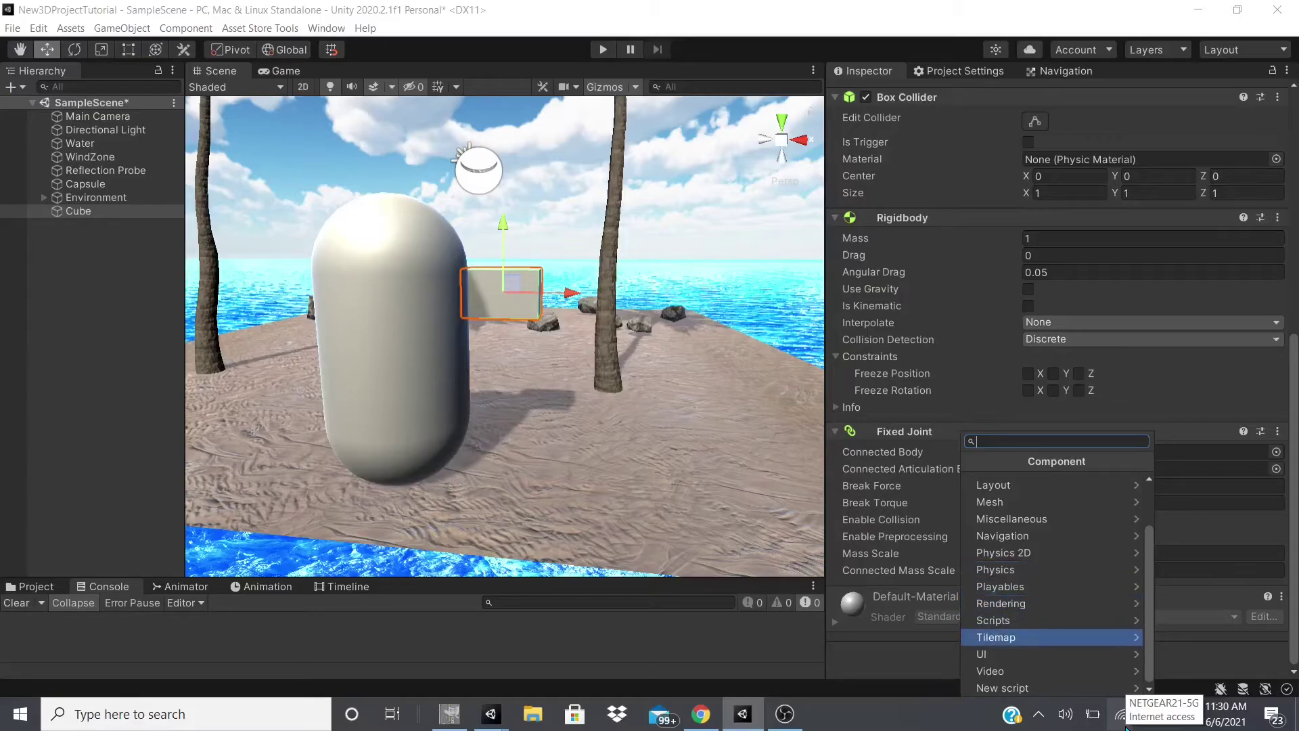